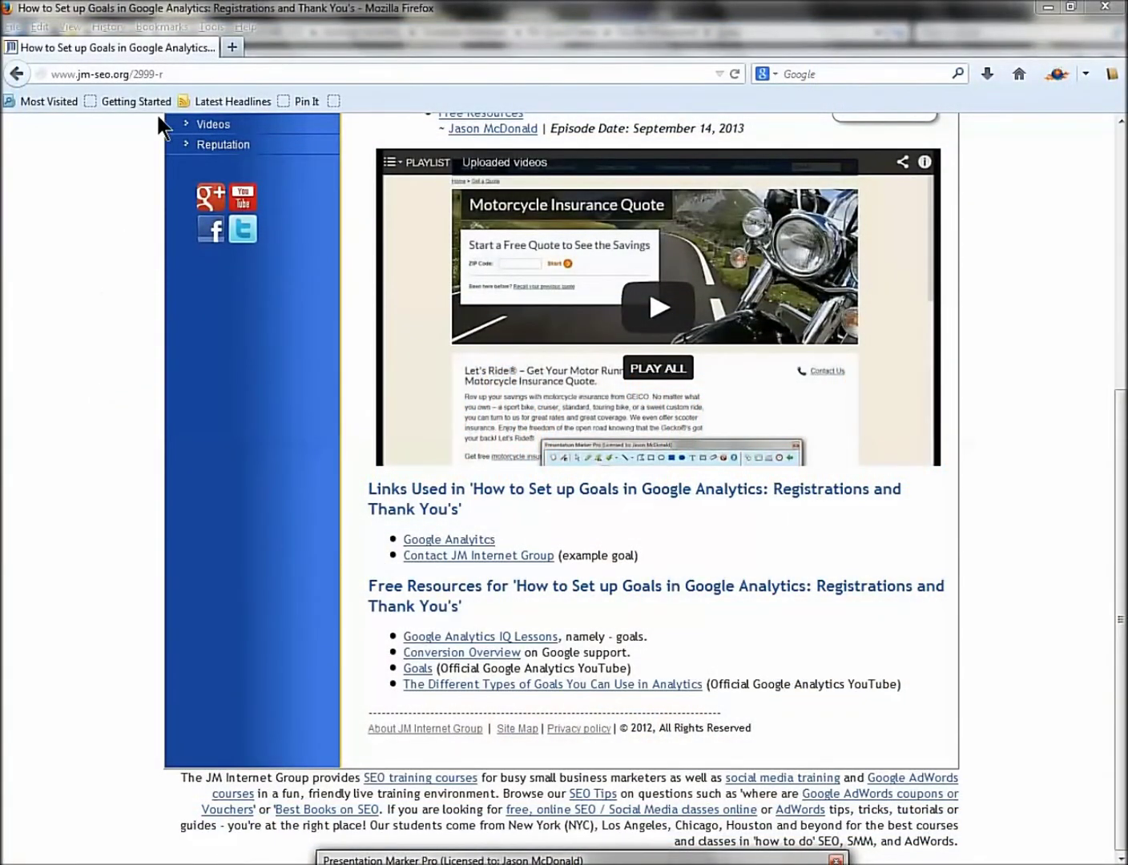
Load the Google Analytics goals article on jm-seo.org and scroll down to its example links.
click(171, 72)
key(Return)
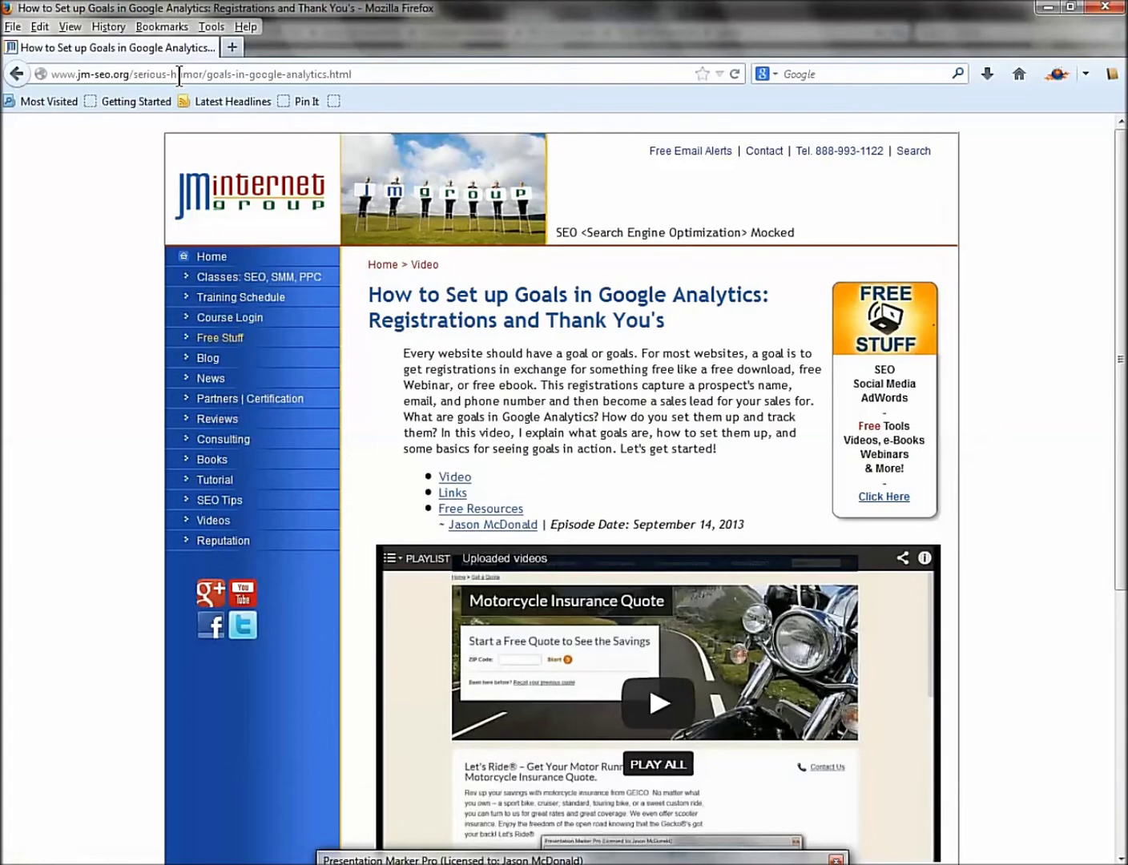
scroll(783, 531, down, 5)
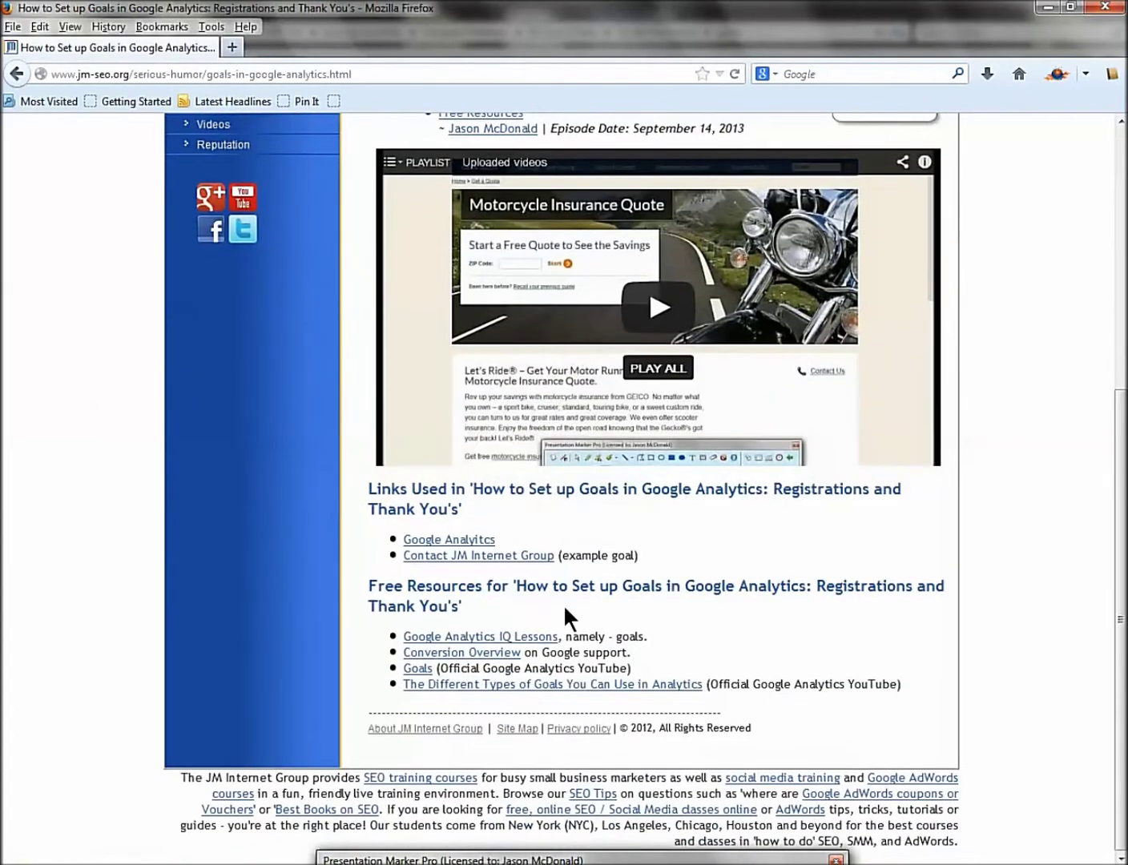
Open the Contact JM Internet Group link in a new tab and switch to it.
right_click(481, 560)
click(524, 572)
click(269, 47)
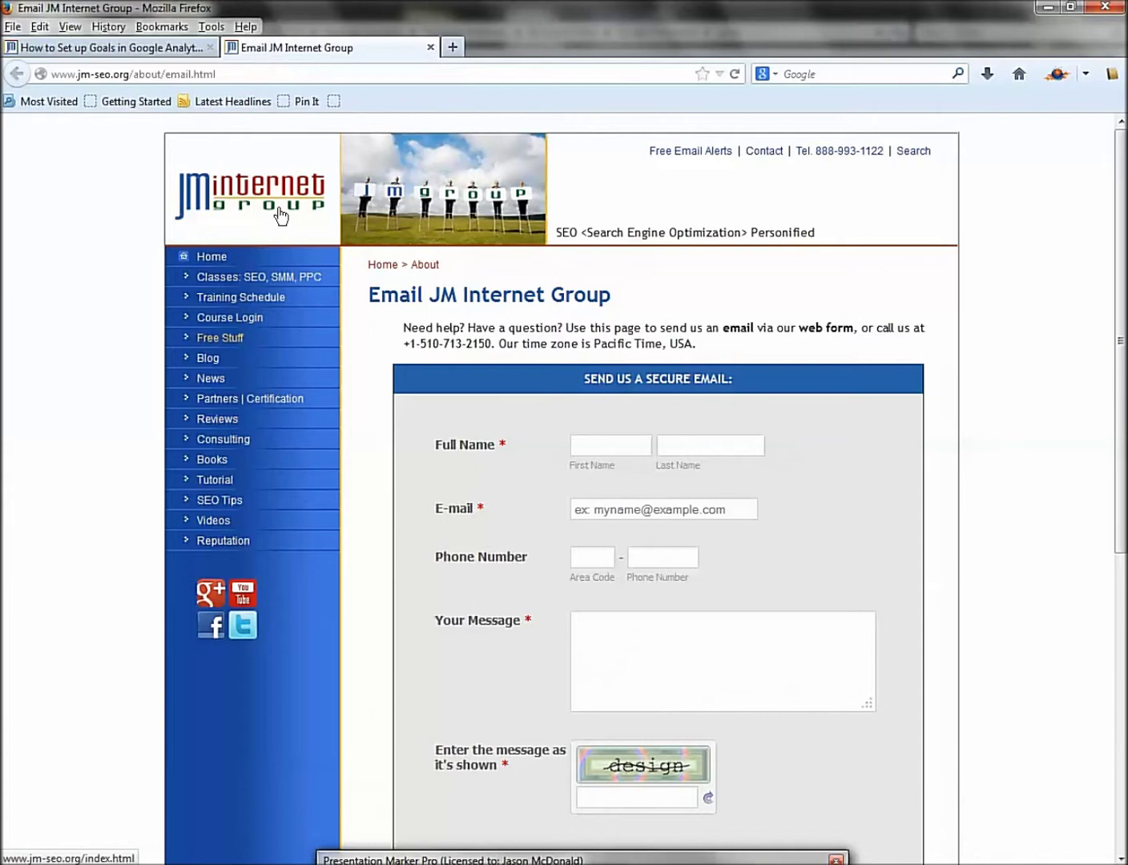
Reload the Email JM Internet Group page and place the cursor in the First Name field.
click(764, 157)
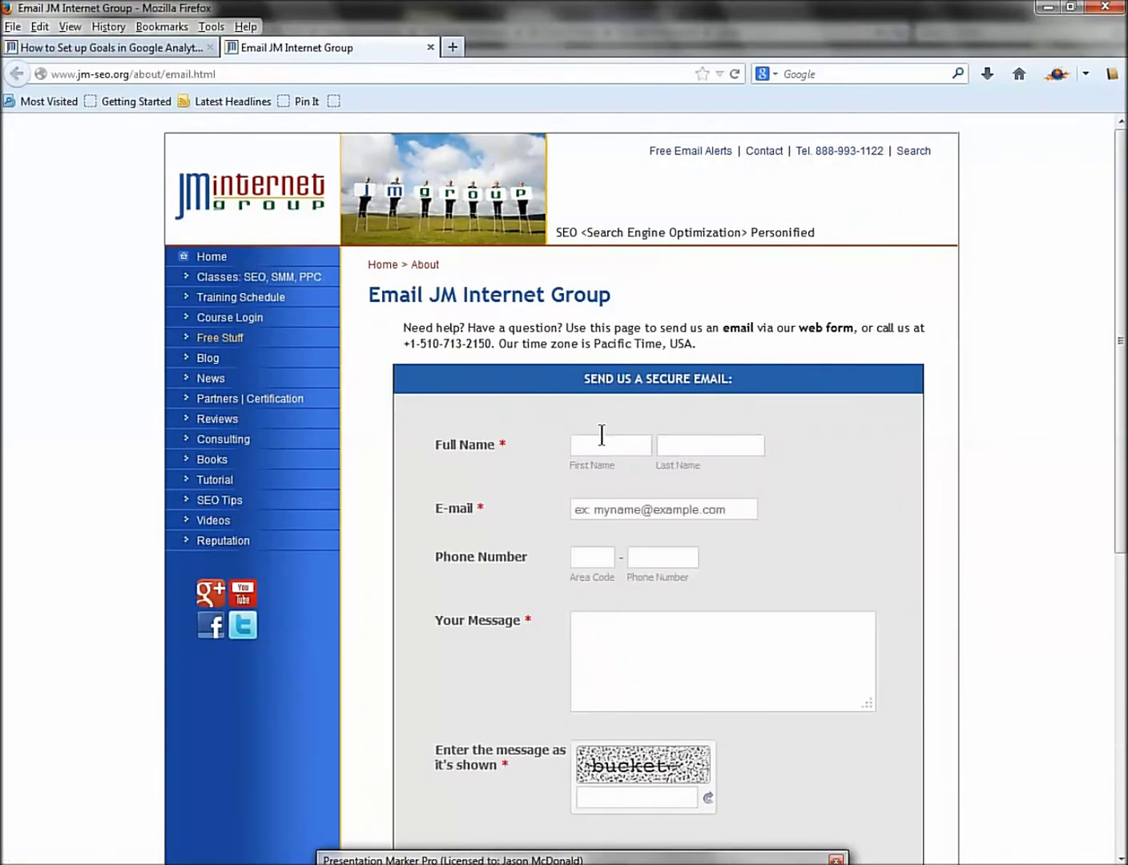
click(602, 442)
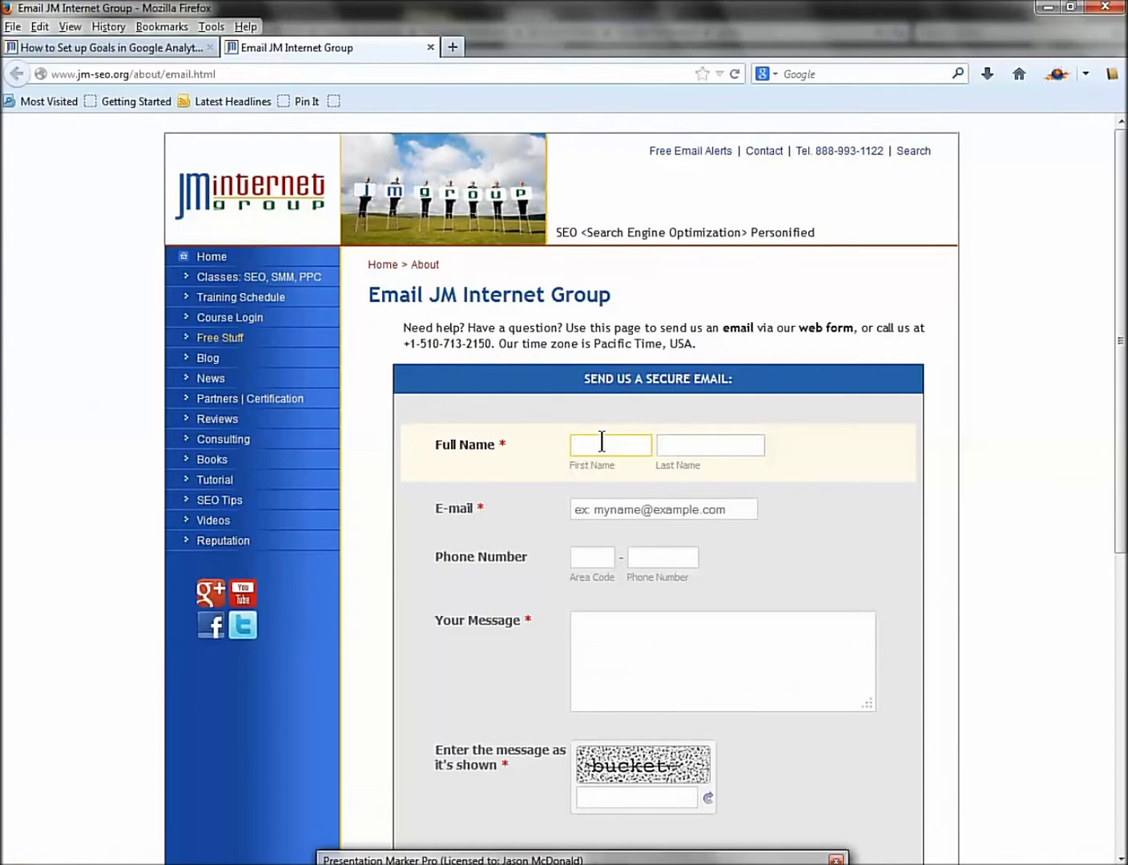
Enter the sender's first name, last name and e-mail address in the form.
key(Tab)
key(Tab)
key(BackSpace)
key(BackSpace)
key(BackSpace)
key(BackSpace)
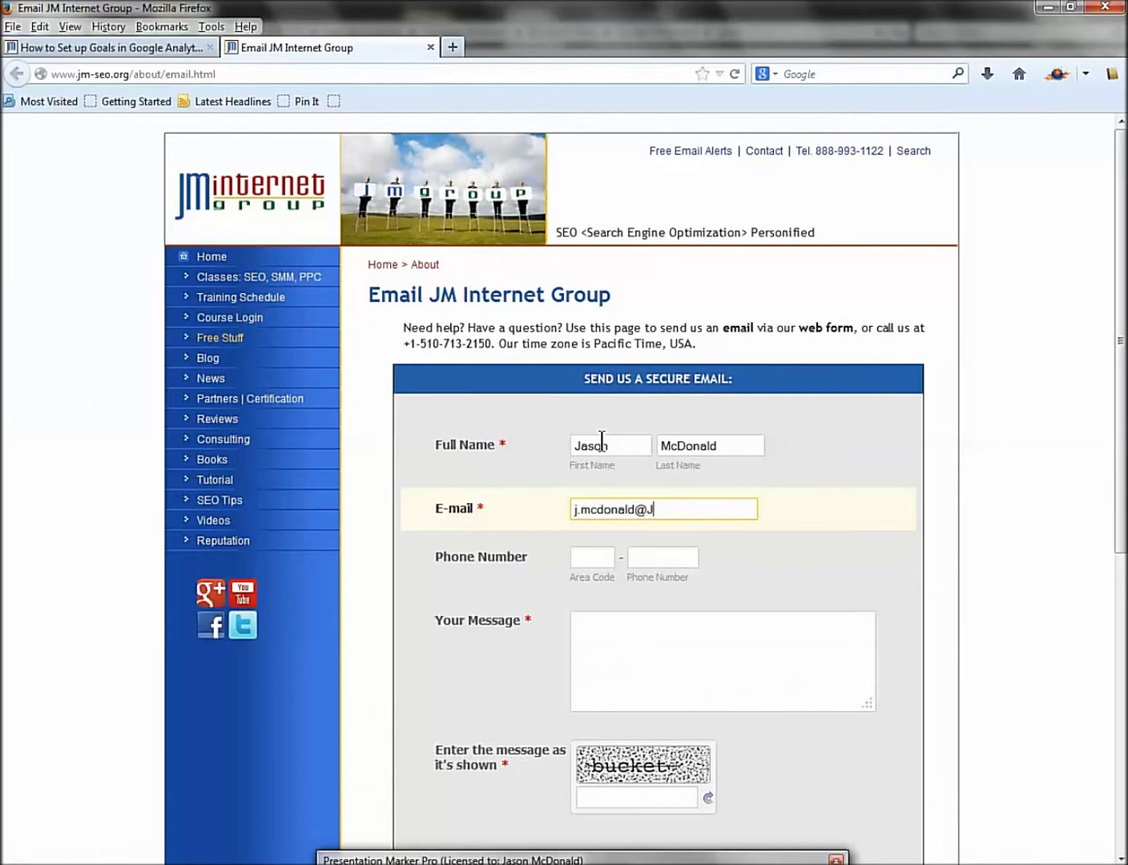
key(Tab)
Fill in the sender's area code and phone number.
key(Tab)
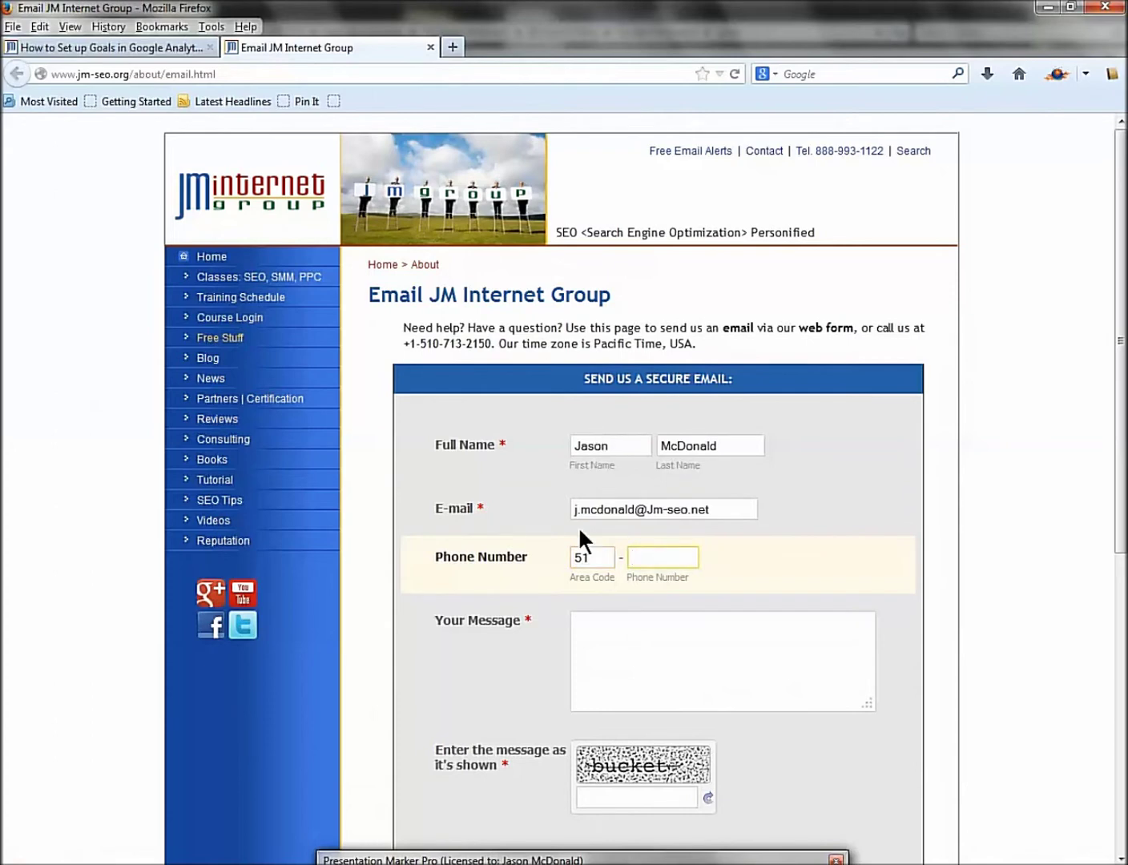
click(601, 556)
click(640, 558)
Write the message 'I am interested in your classes. Call me!'.
click(664, 652)
text(I am interested in )
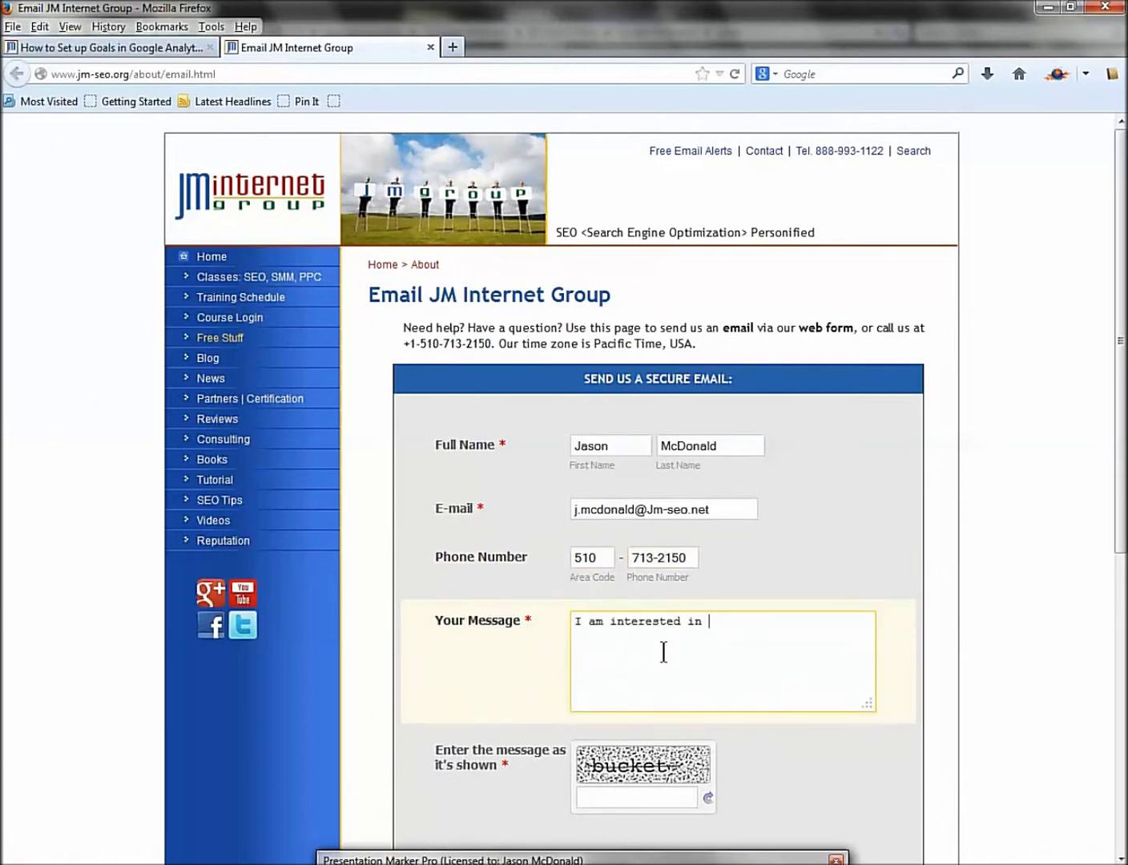
text(your cales)
key(BackSpace)
key(BackSpace)
key(BackSpace)
key(BackSpace)
text(lasses.  Call me+!)
Enter the captcha word 'bucket' and remove the stray plus sign from the message.
key(BackSpace)
key(BackSpace)
text(!)
scroll(664, 653, down, 5)
click(617, 601)
text(buck)
key(BackSpace)
key(BackSpace)
text(cket)
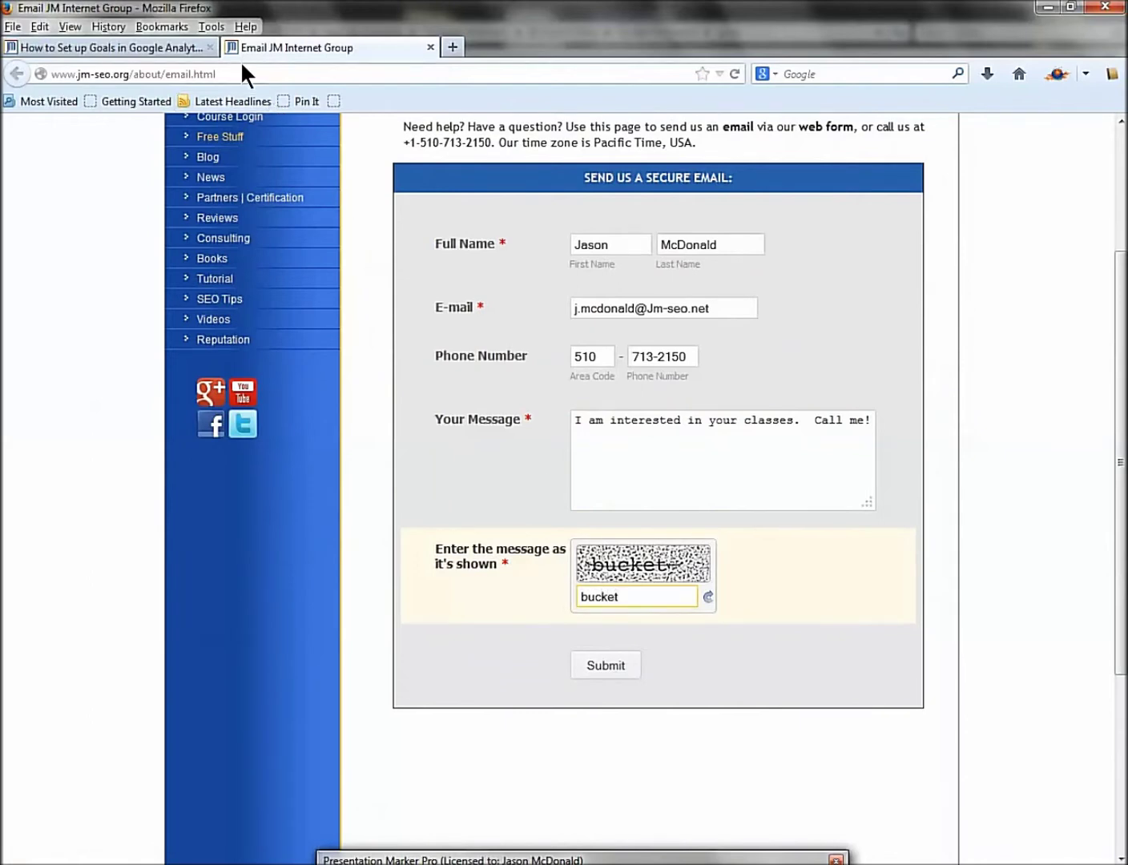
click(242, 66)
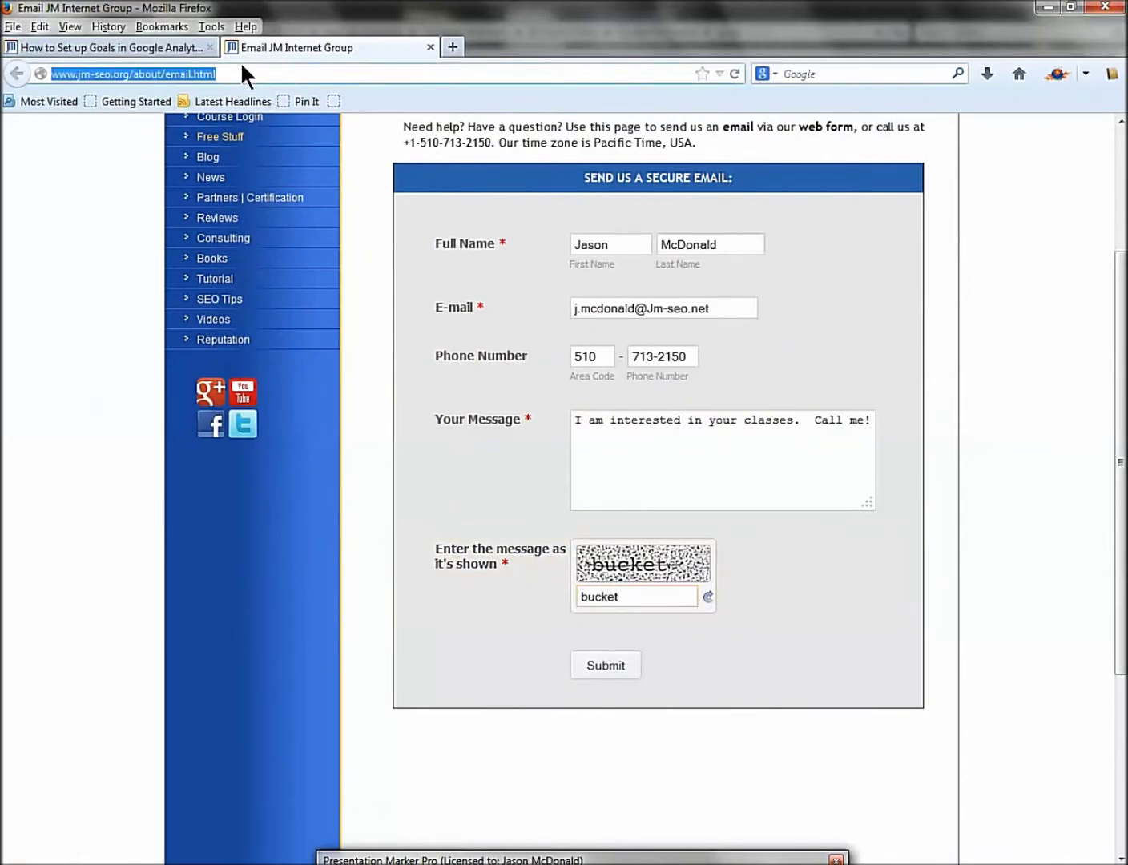
Submit the form and select the about/thank-you.html path in the thank-you page address.
click(604, 666)
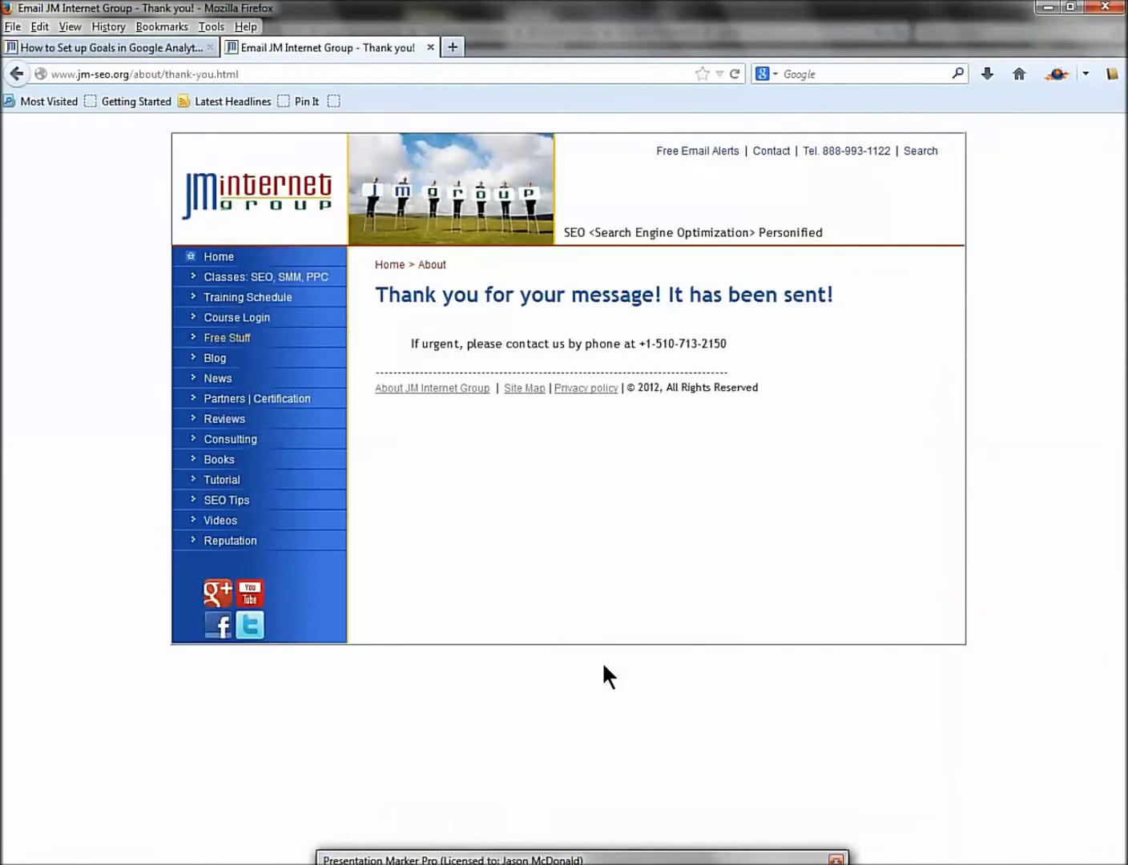
double_click(135, 74)
drag(194, 78, 262, 76)
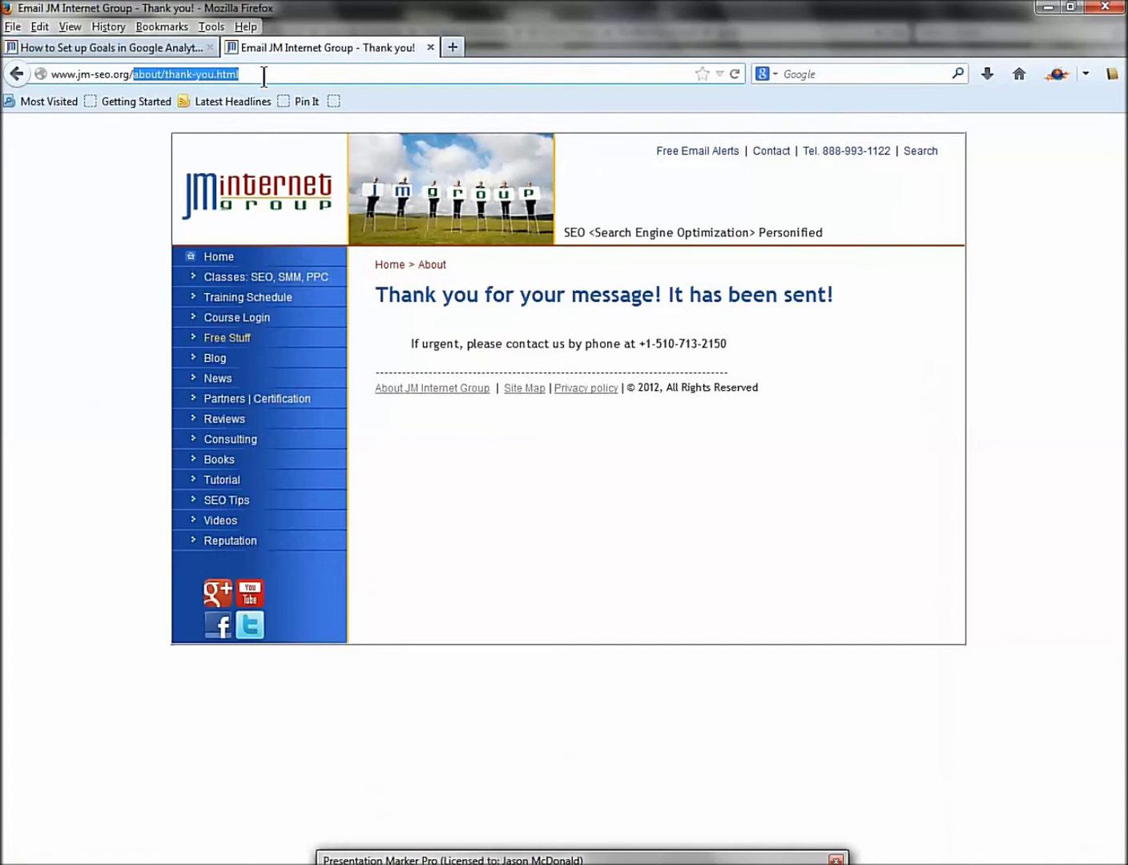
click(161, 47)
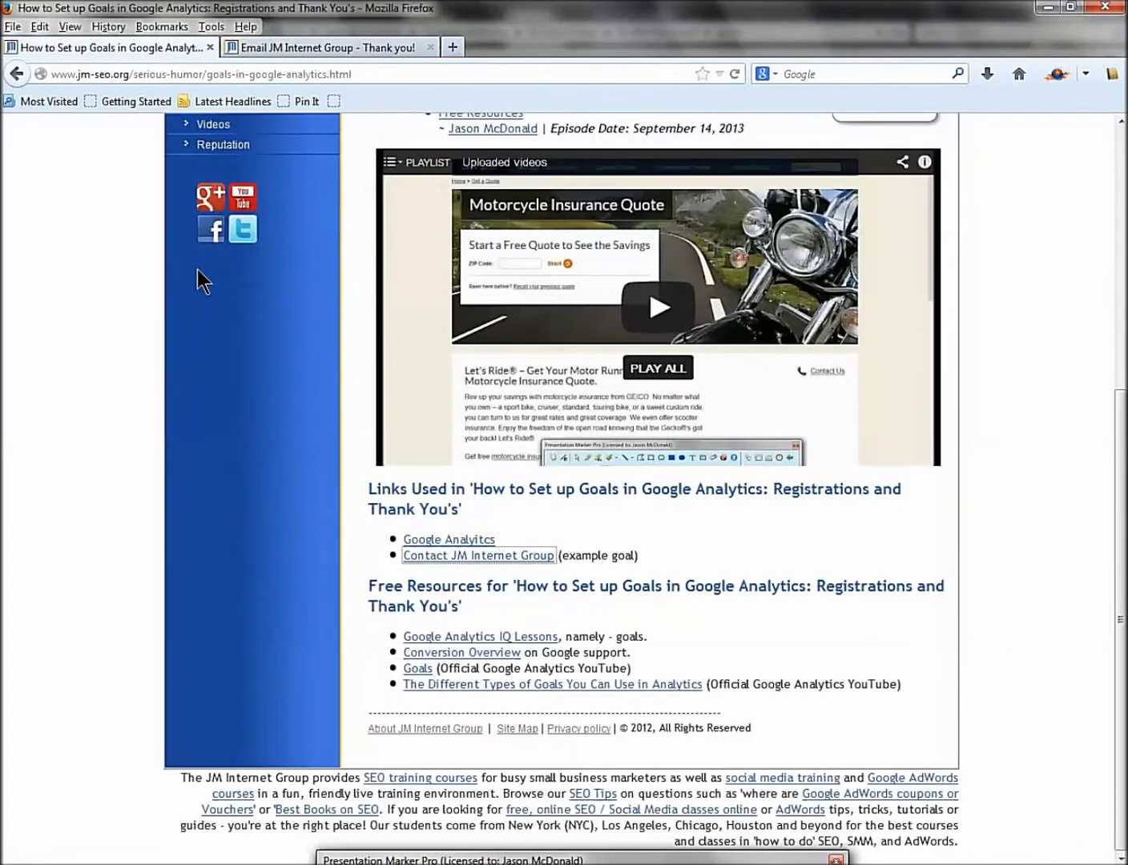
right_click(428, 539)
click(489, 541)
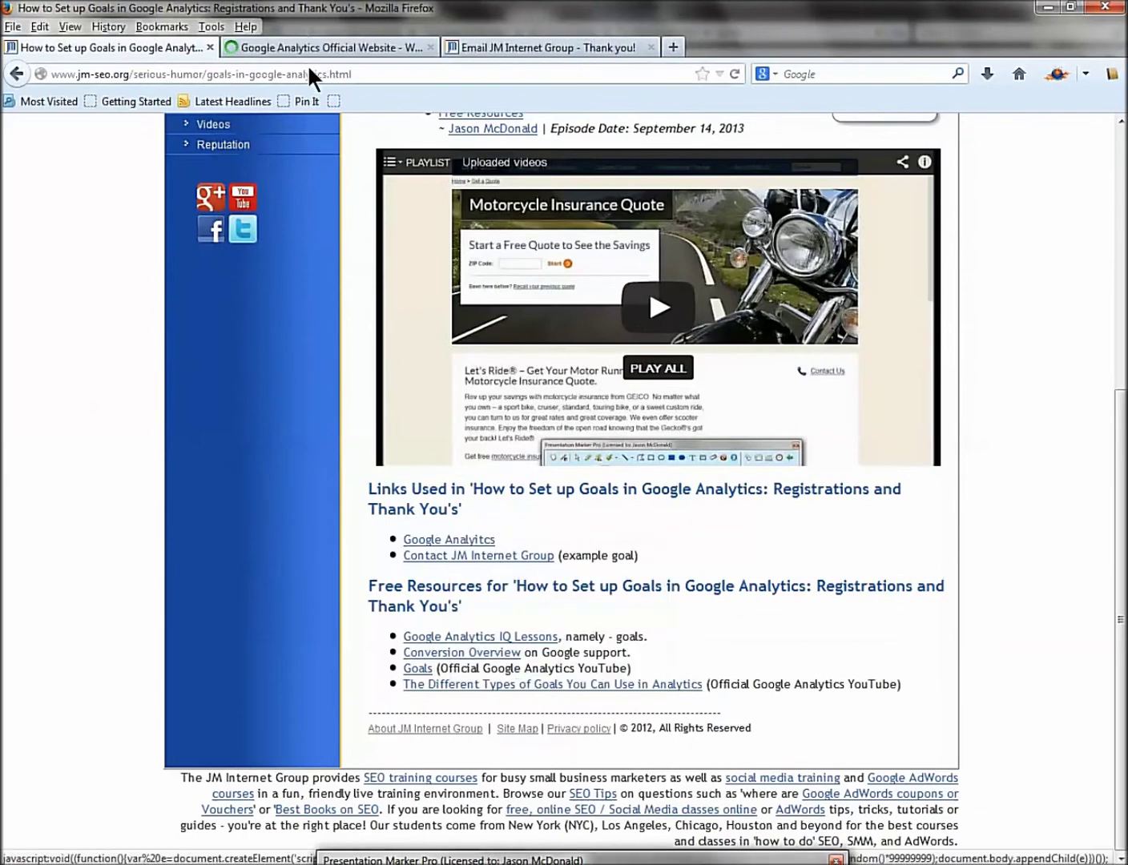
click(306, 50)
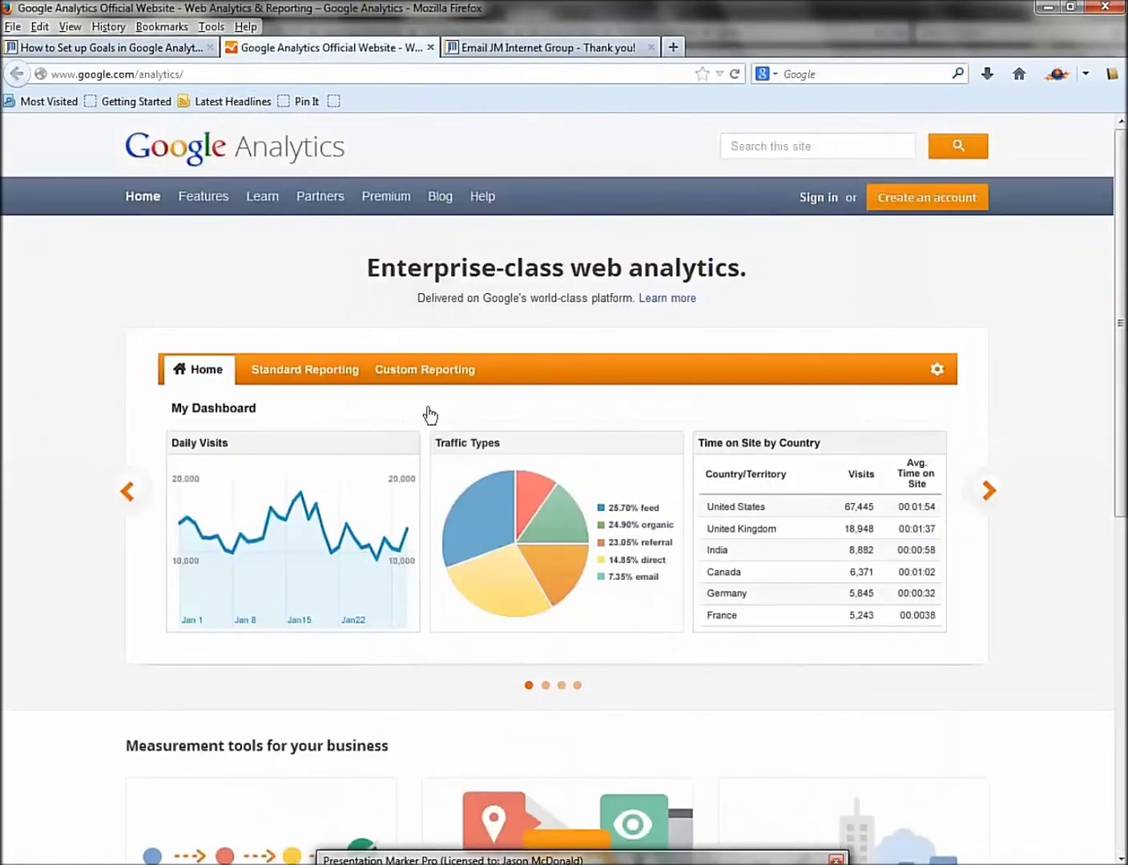
click(818, 202)
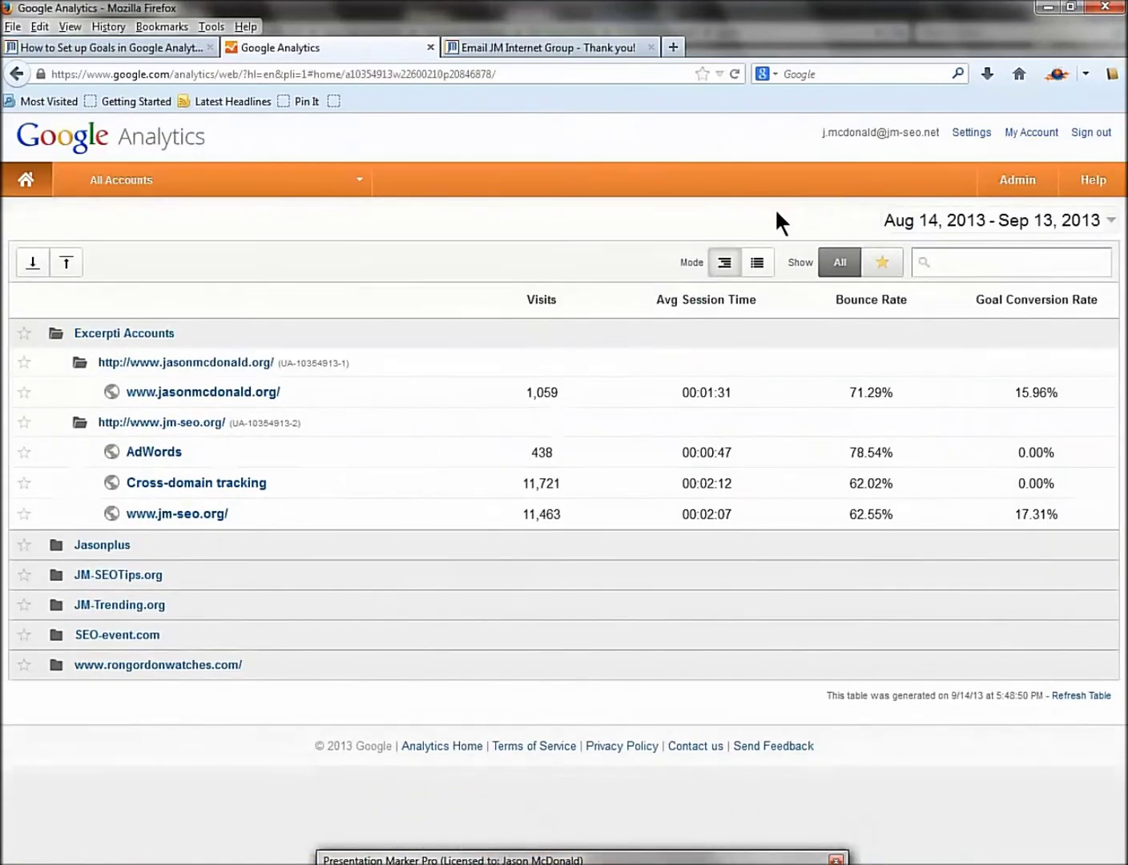
click(176, 514)
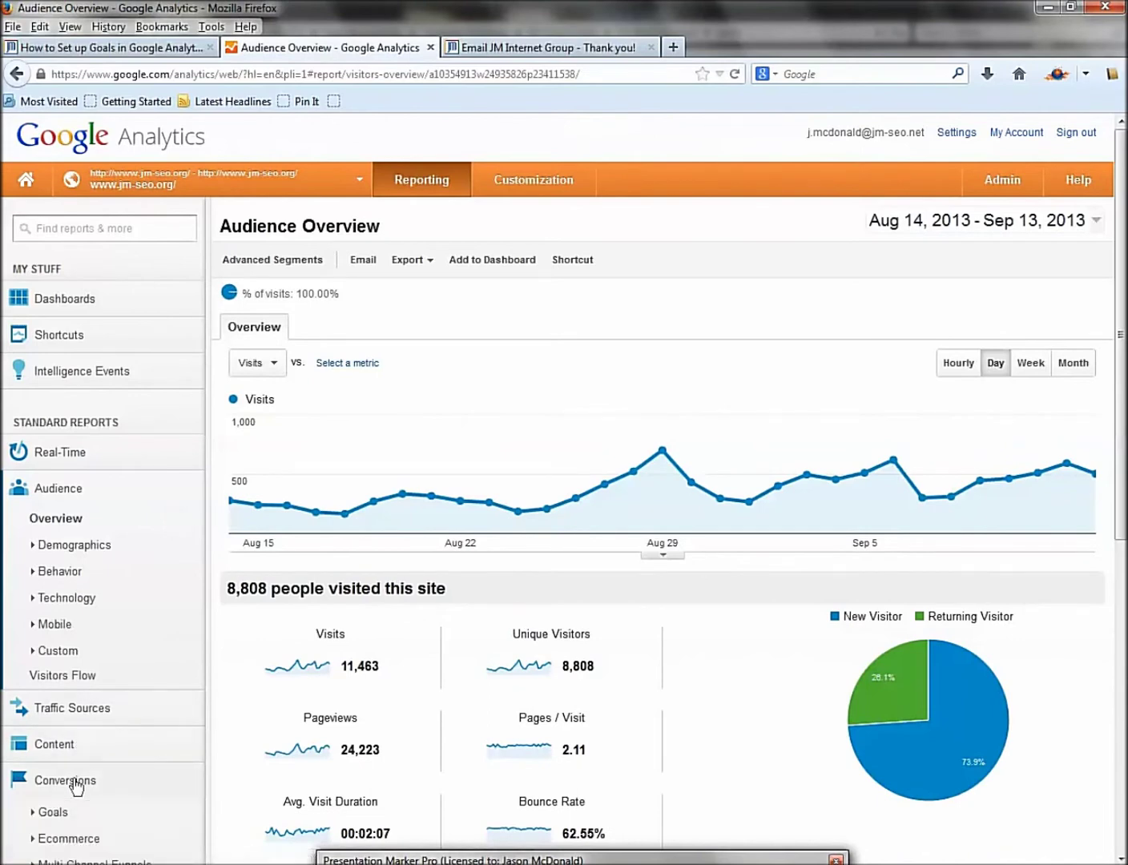
Expand the Goals reports under Conversions in the side menu.
scroll(209, 742, down, 5)
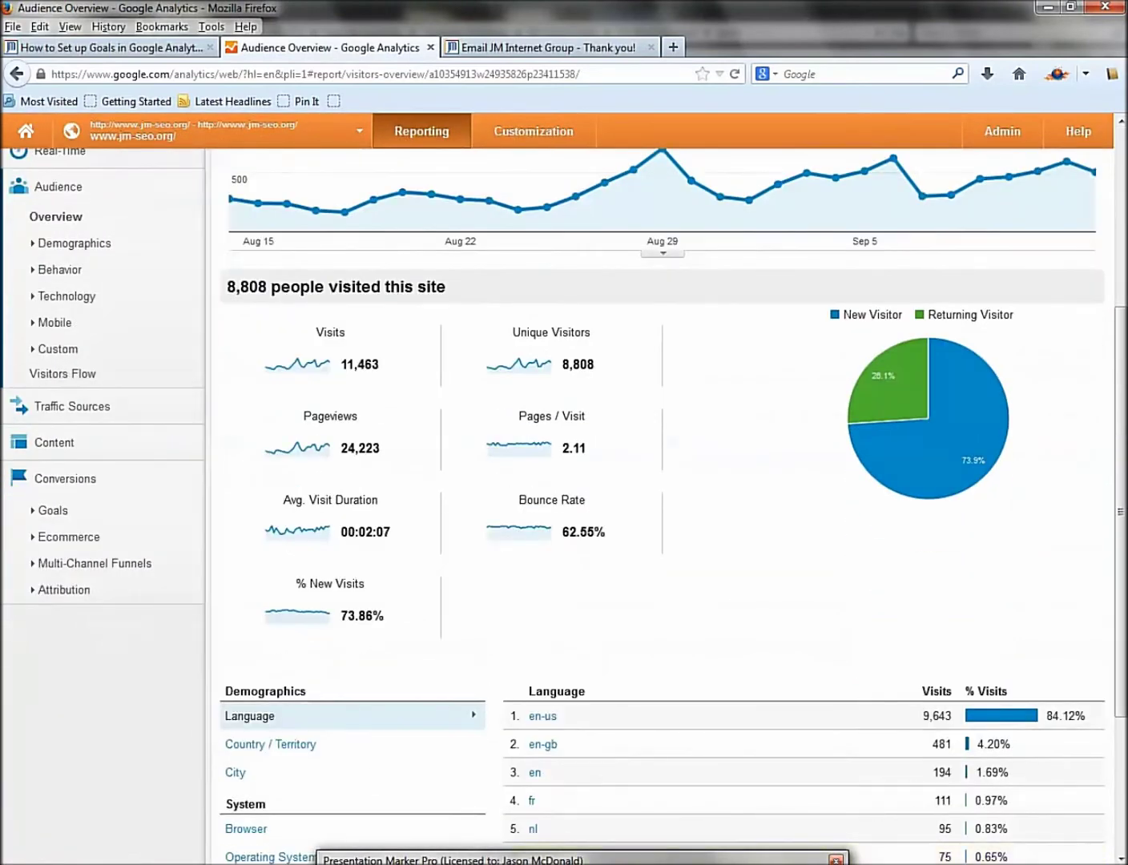
drag(4, 457, 217, 630)
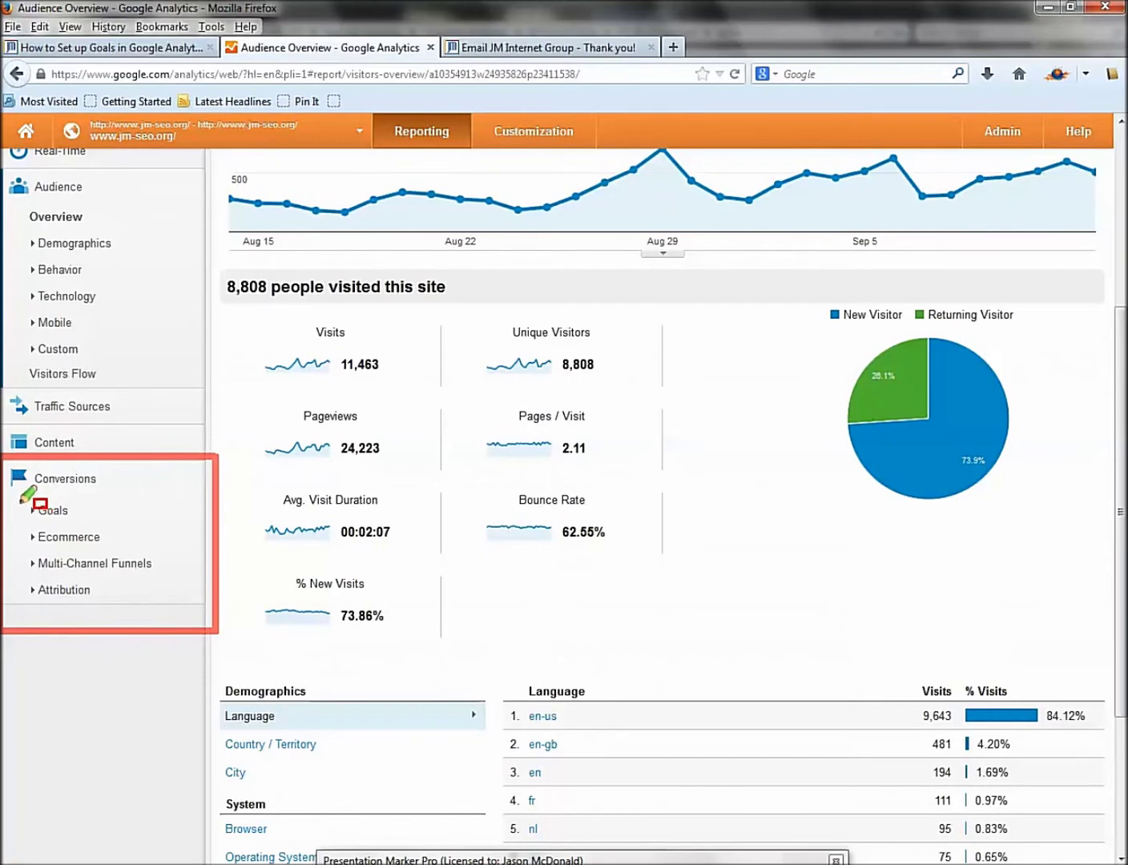
drag(17, 502, 82, 520)
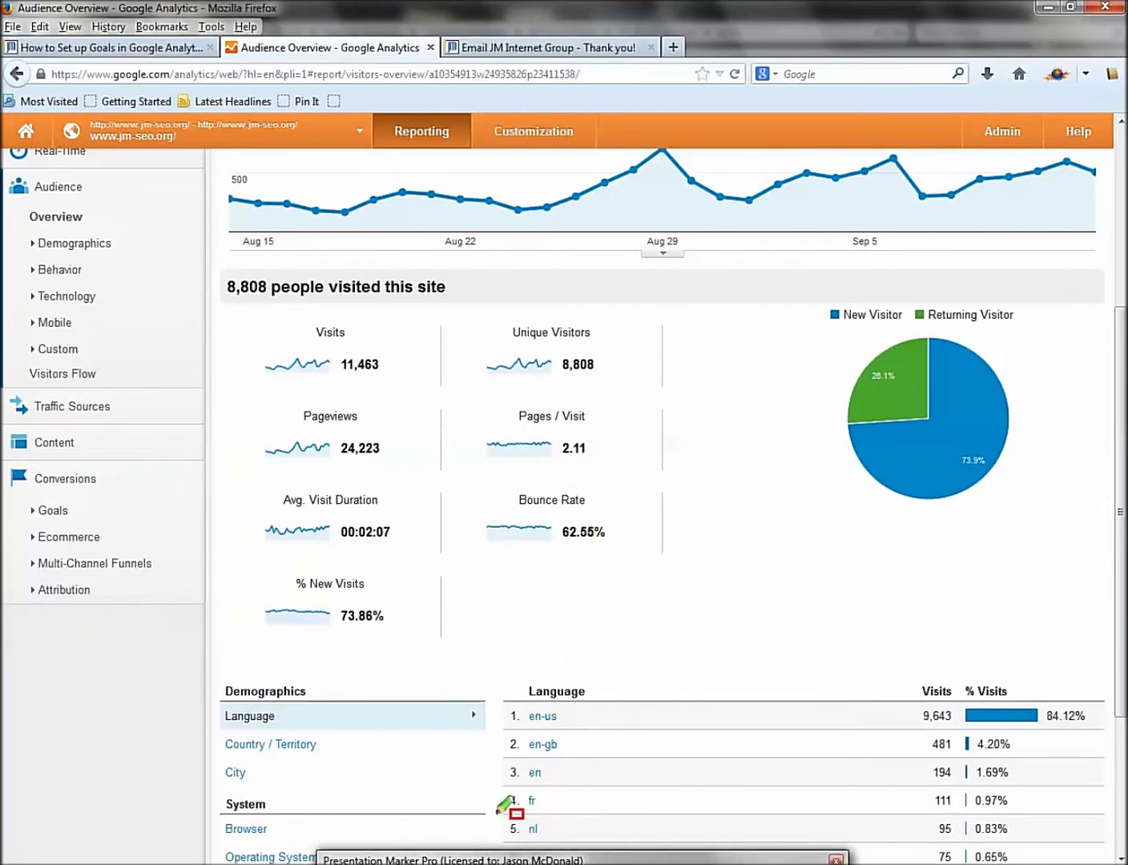
click(48, 512)
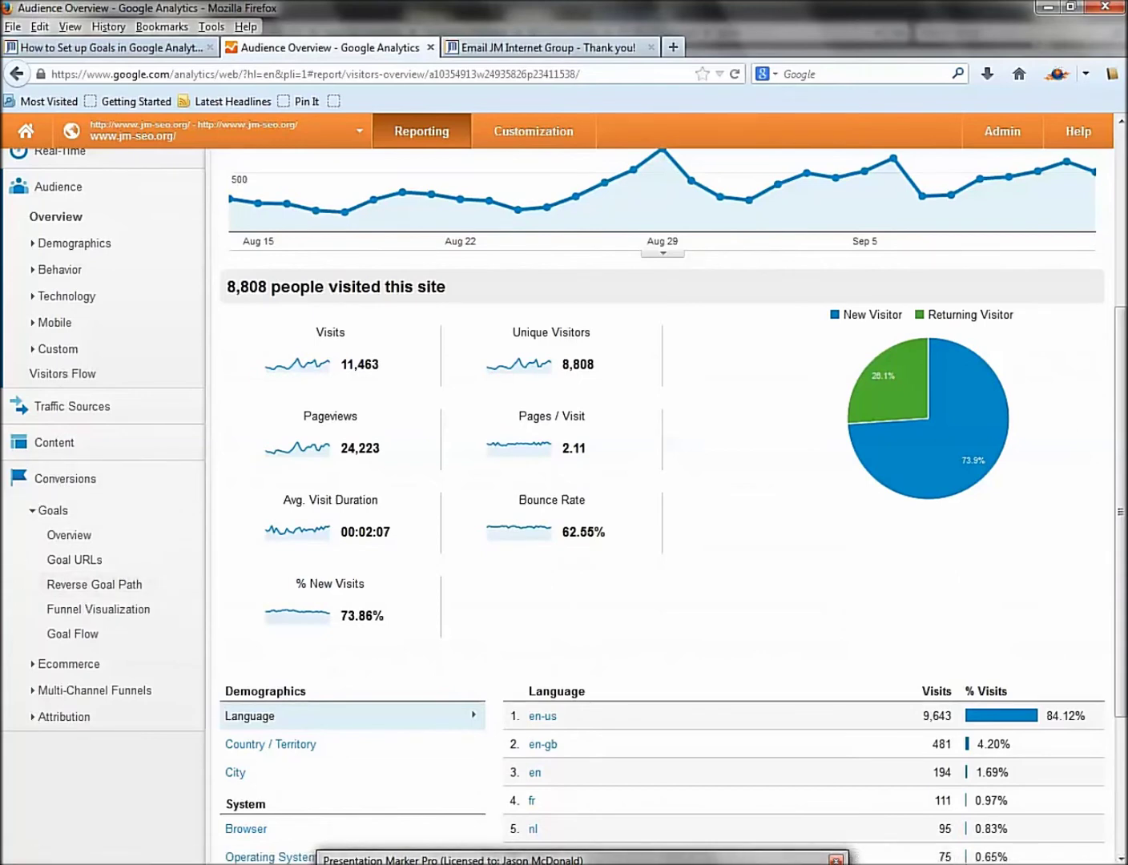
key(ctrl+shift+d)
drag(34, 631, 189, 670)
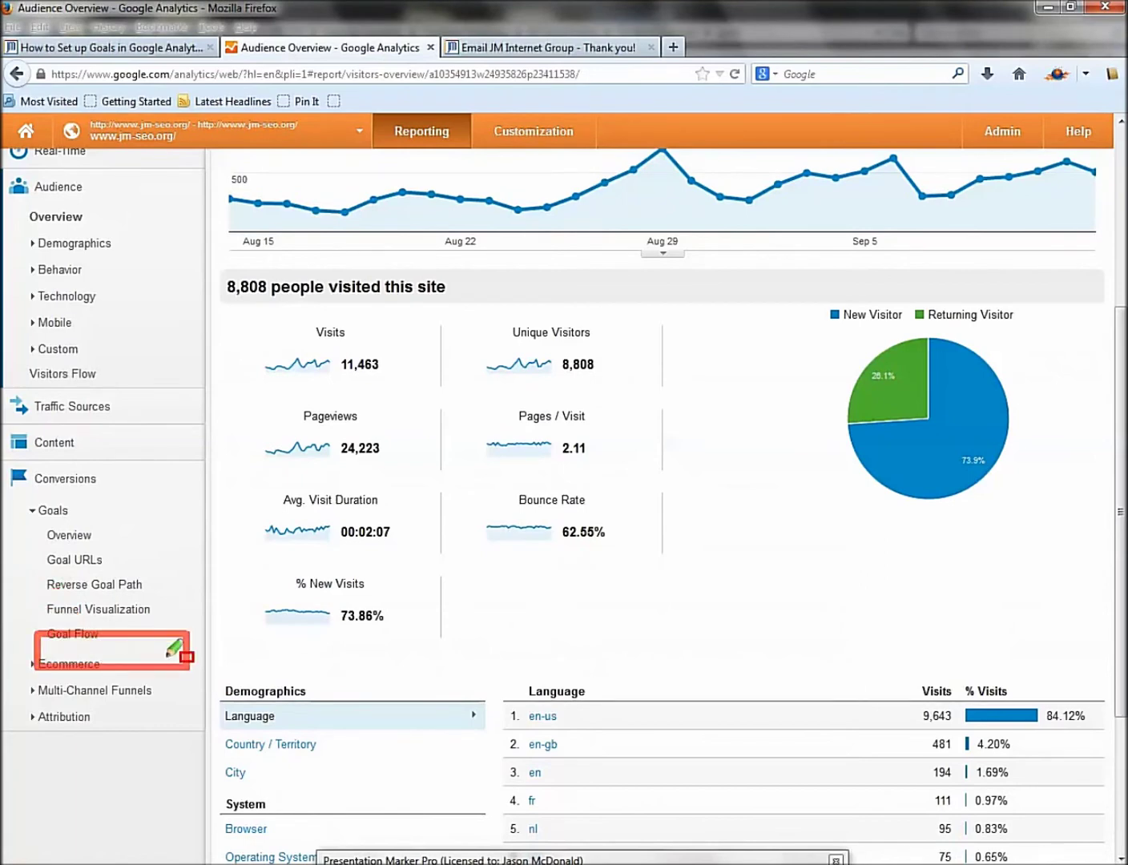
key(Delete)
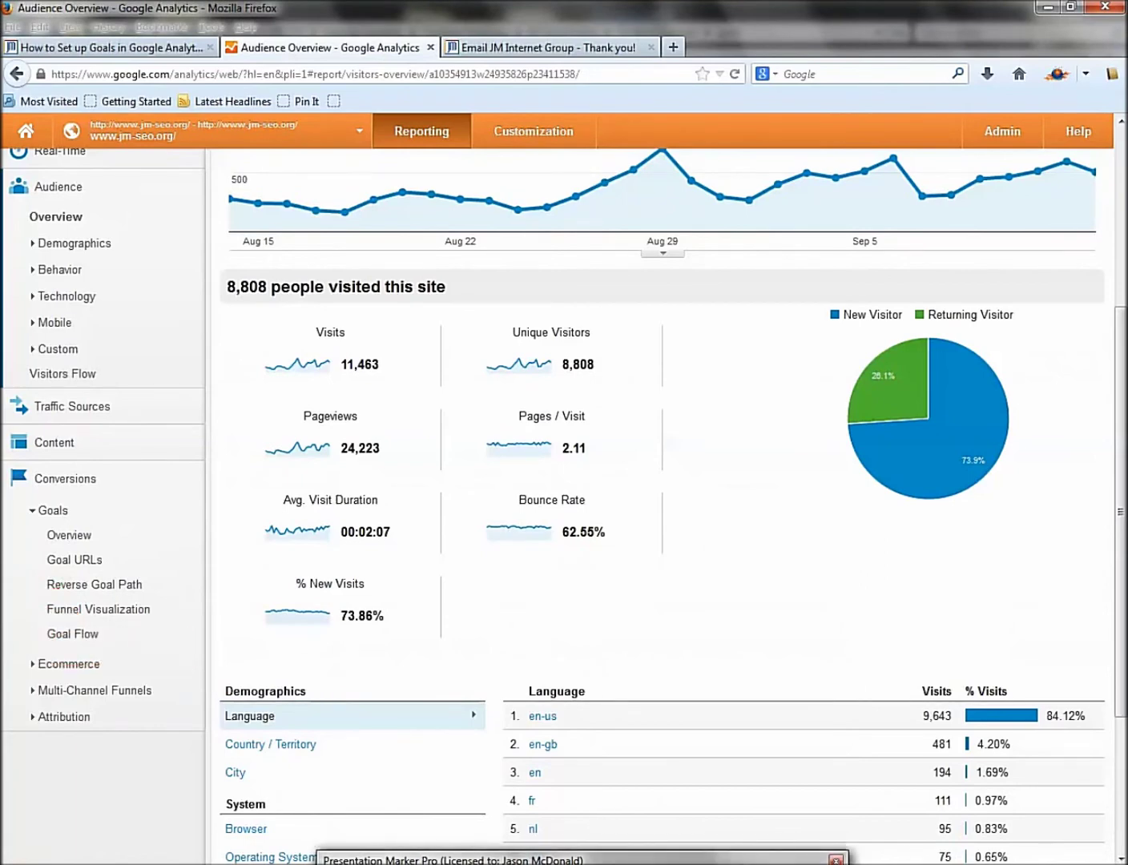
key(Escape)
scroll(1124, 251, up, 1)
scroll(1124, 251, up, 5)
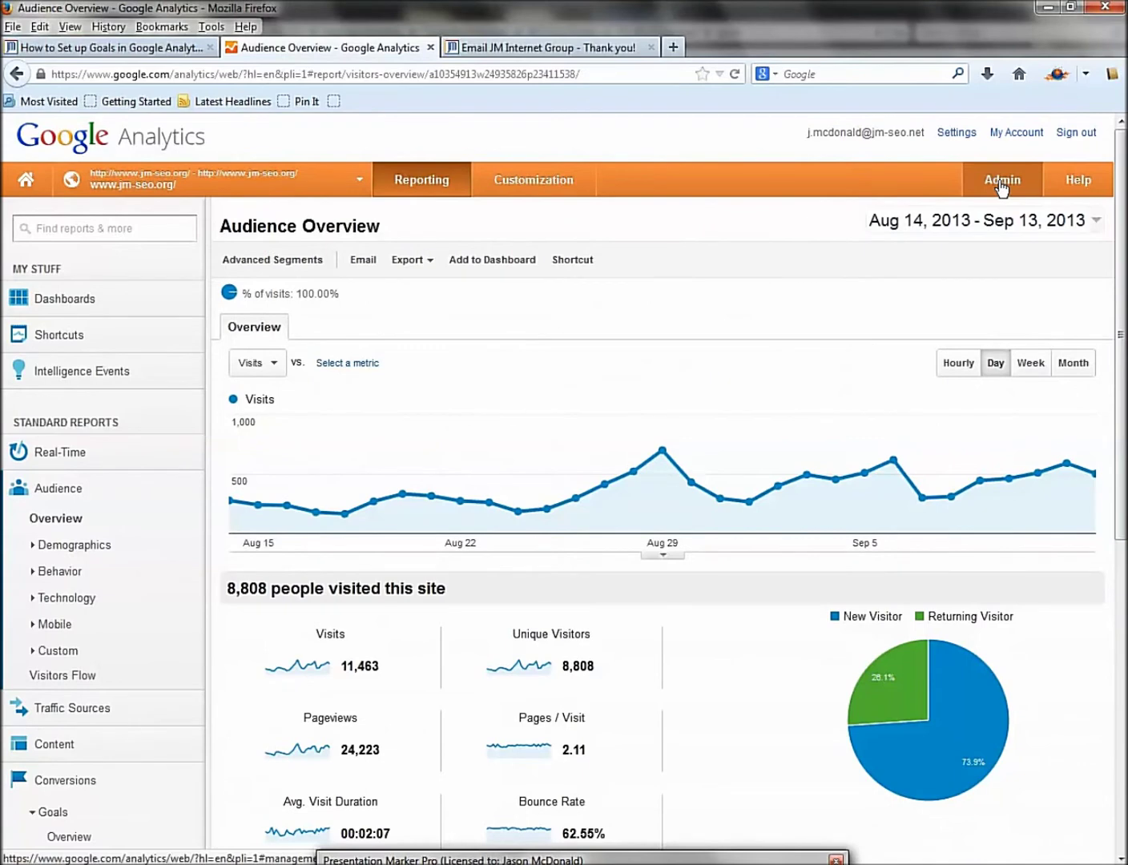
click(1002, 181)
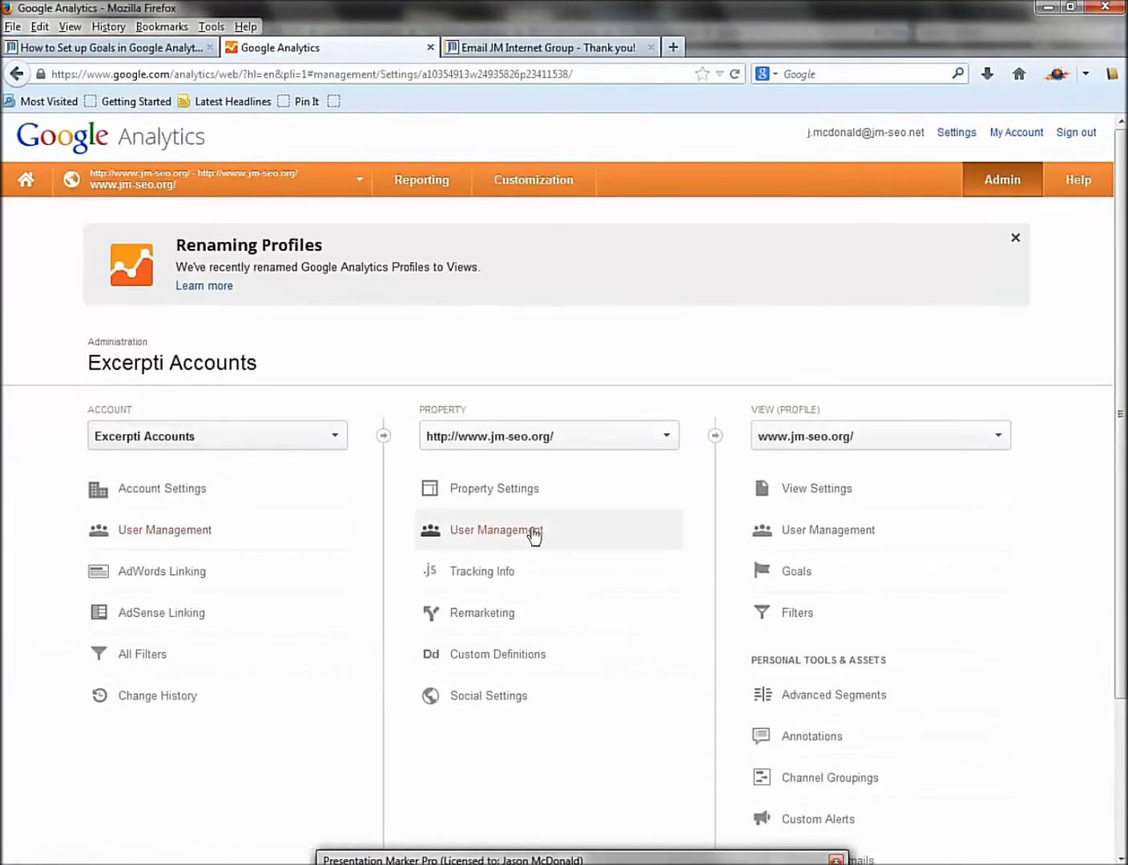
click(802, 578)
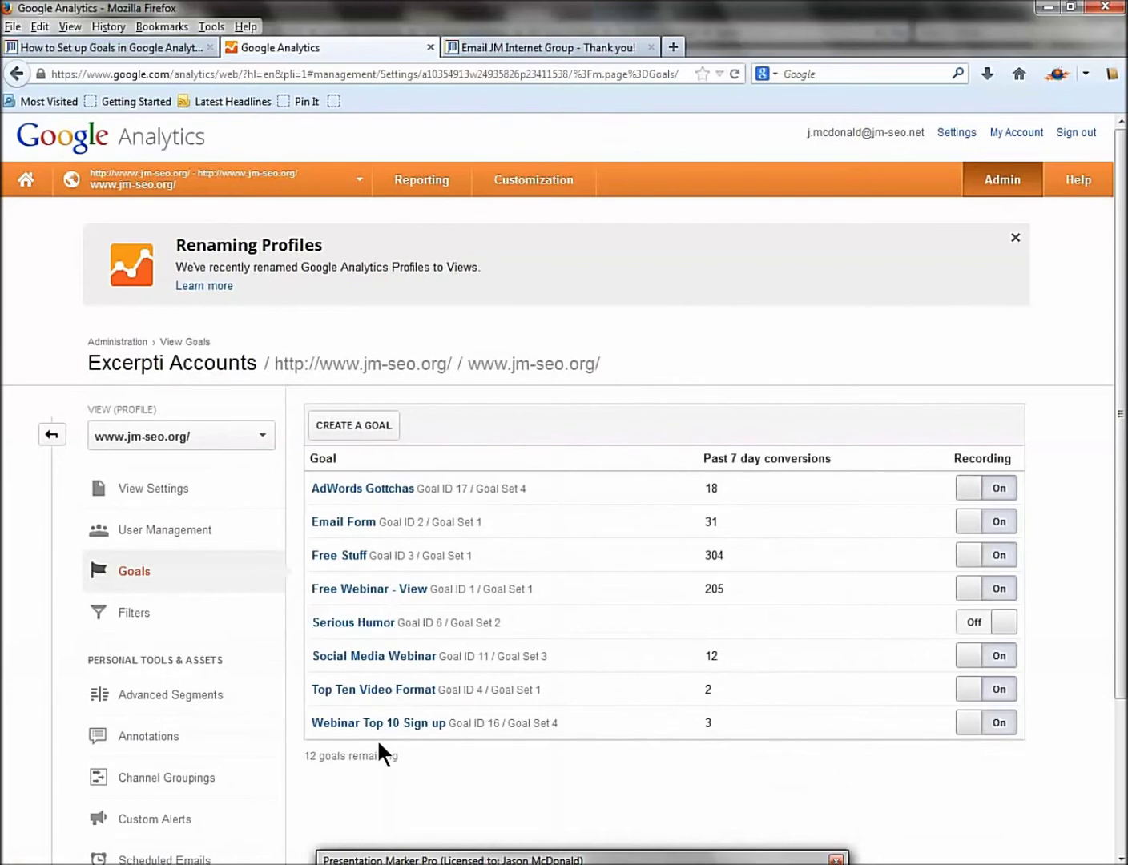
click(364, 523)
Compare the goal's destination with the thank-you page path /about/thank-you.html.
drag(432, 565, 551, 561)
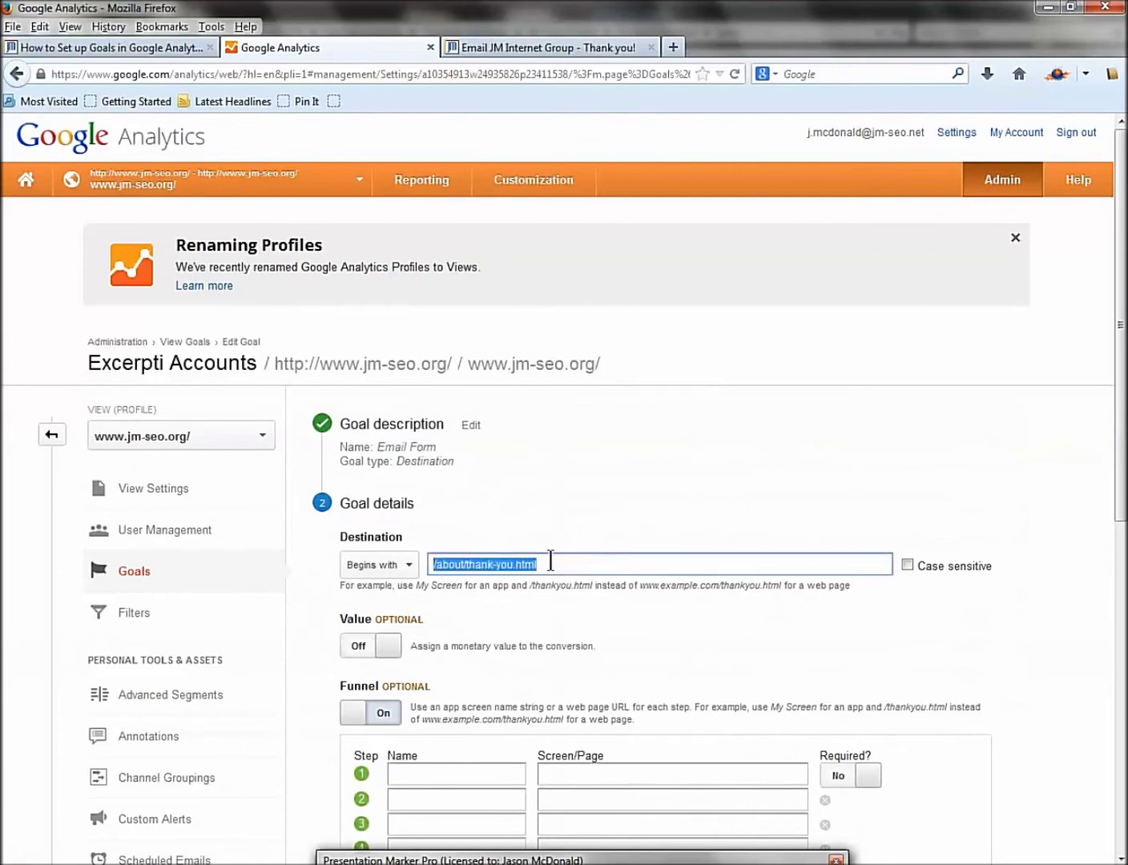
click(501, 48)
click(134, 74)
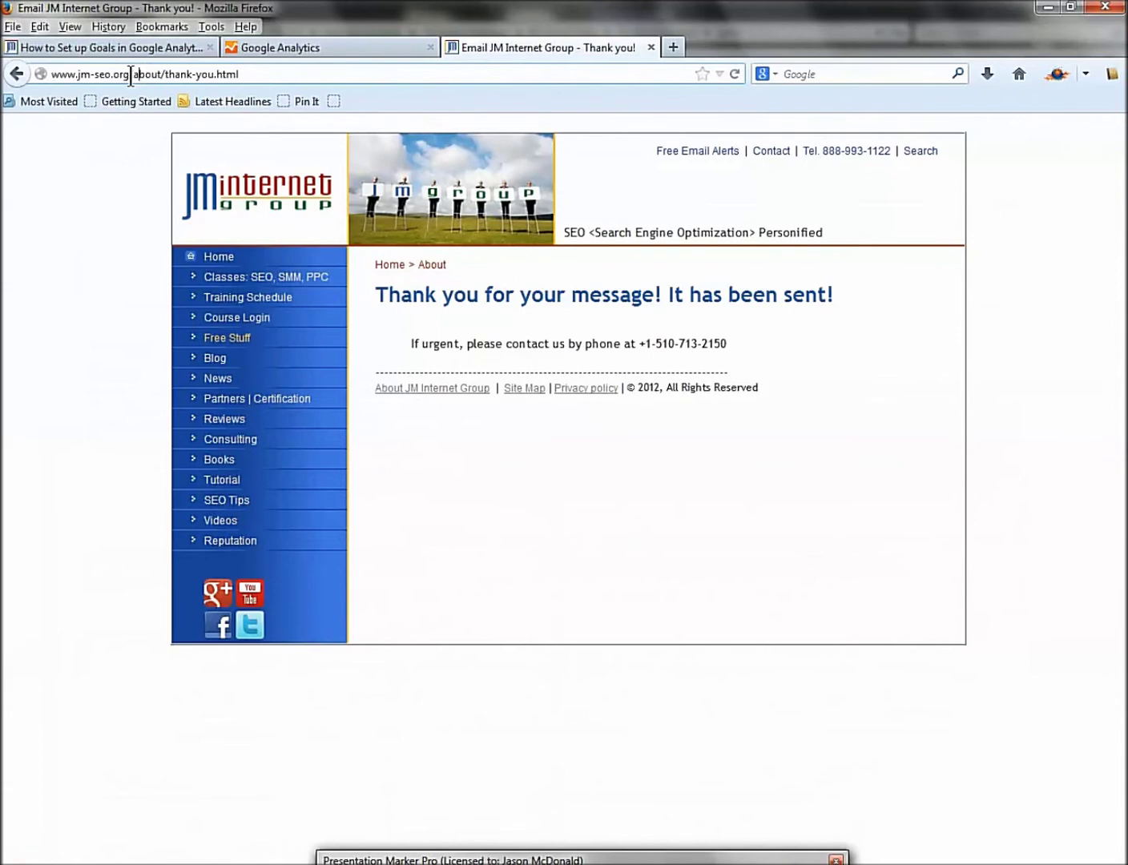
drag(130, 75, 243, 77)
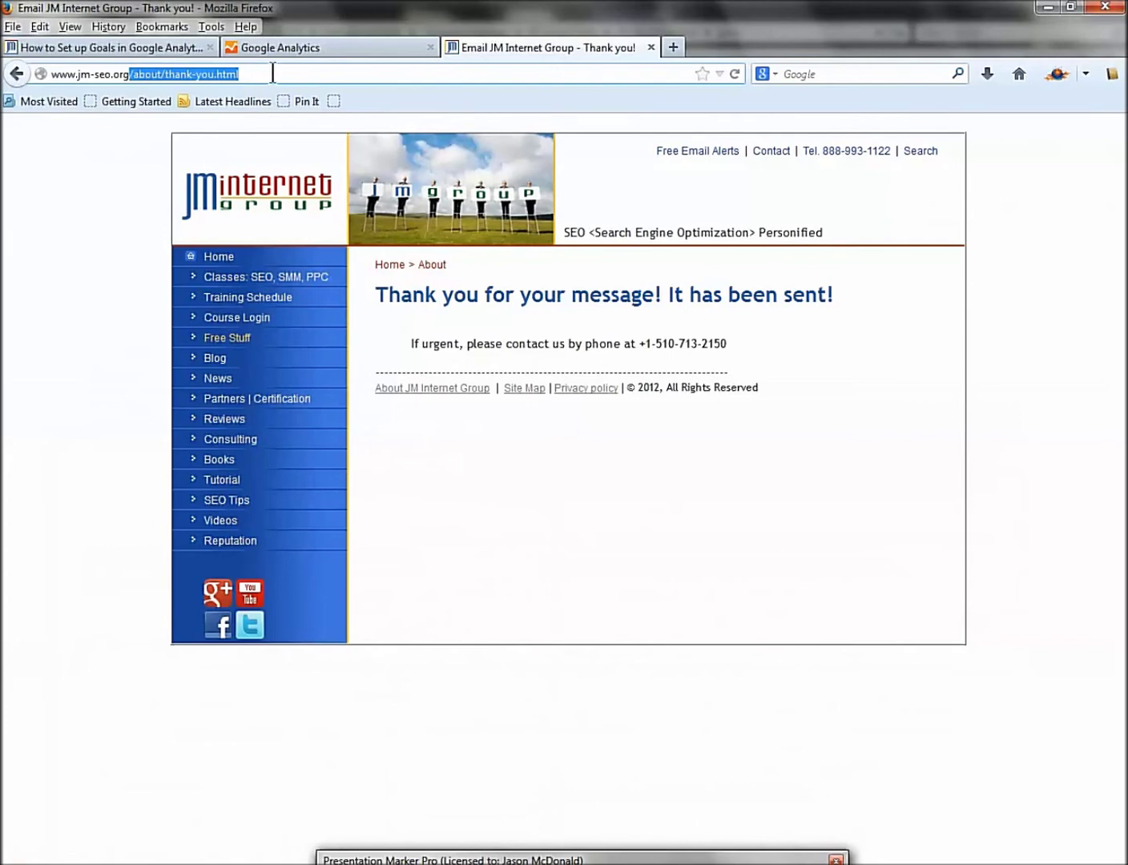
click(280, 50)
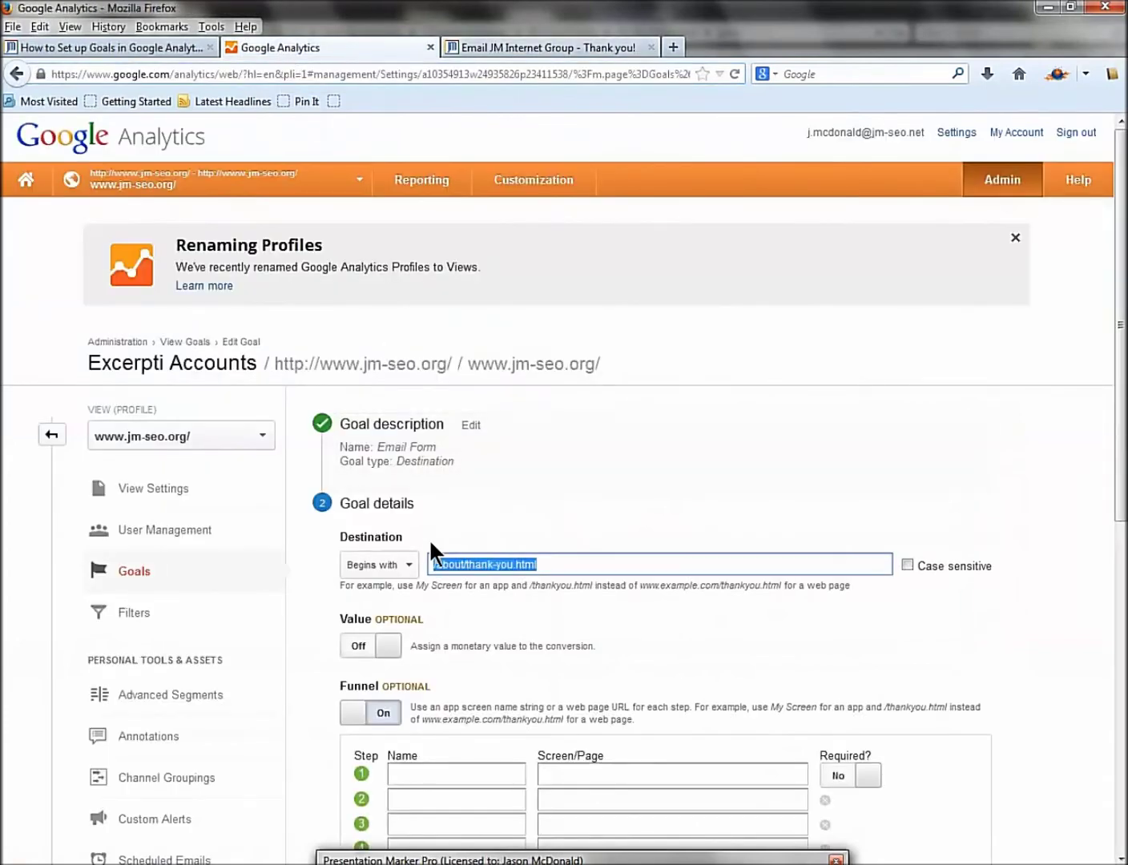
Try the goal Value toggle on and off and click into funnel step 1's name.
scroll(479, 579, down, 4)
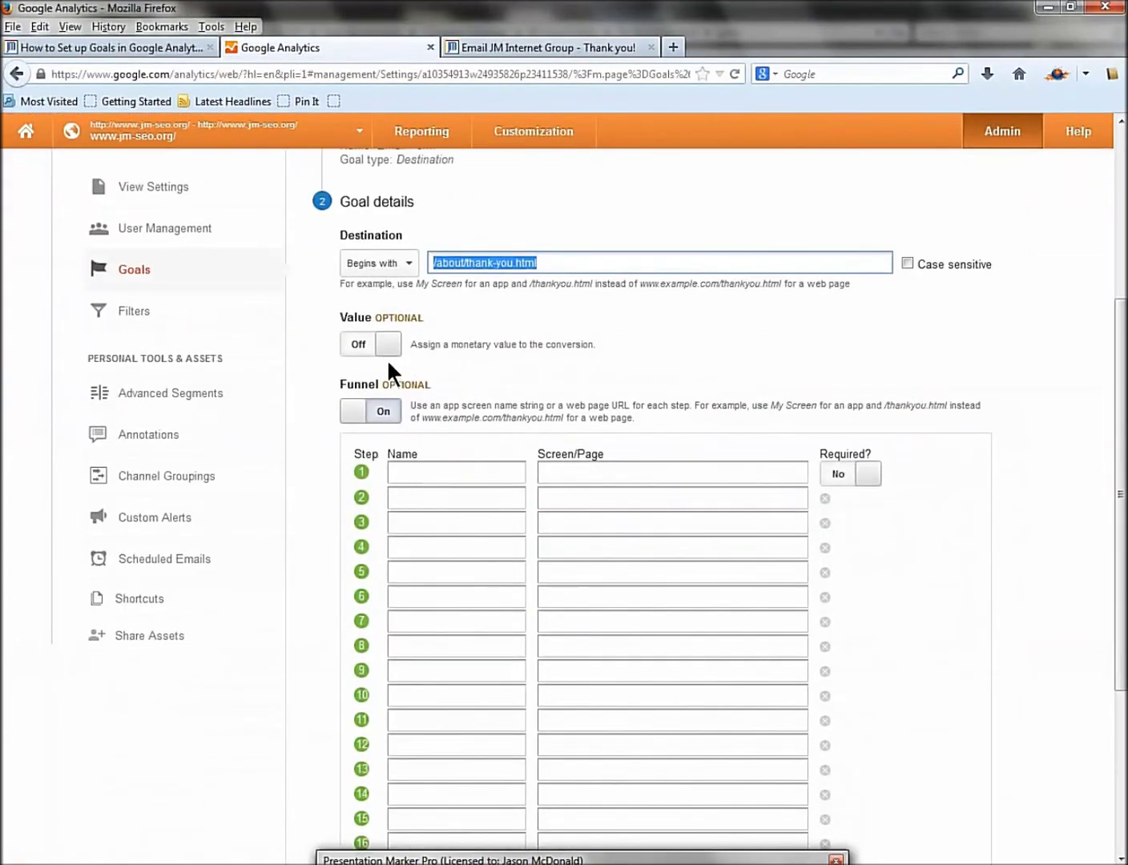
click(389, 344)
click(450, 345)
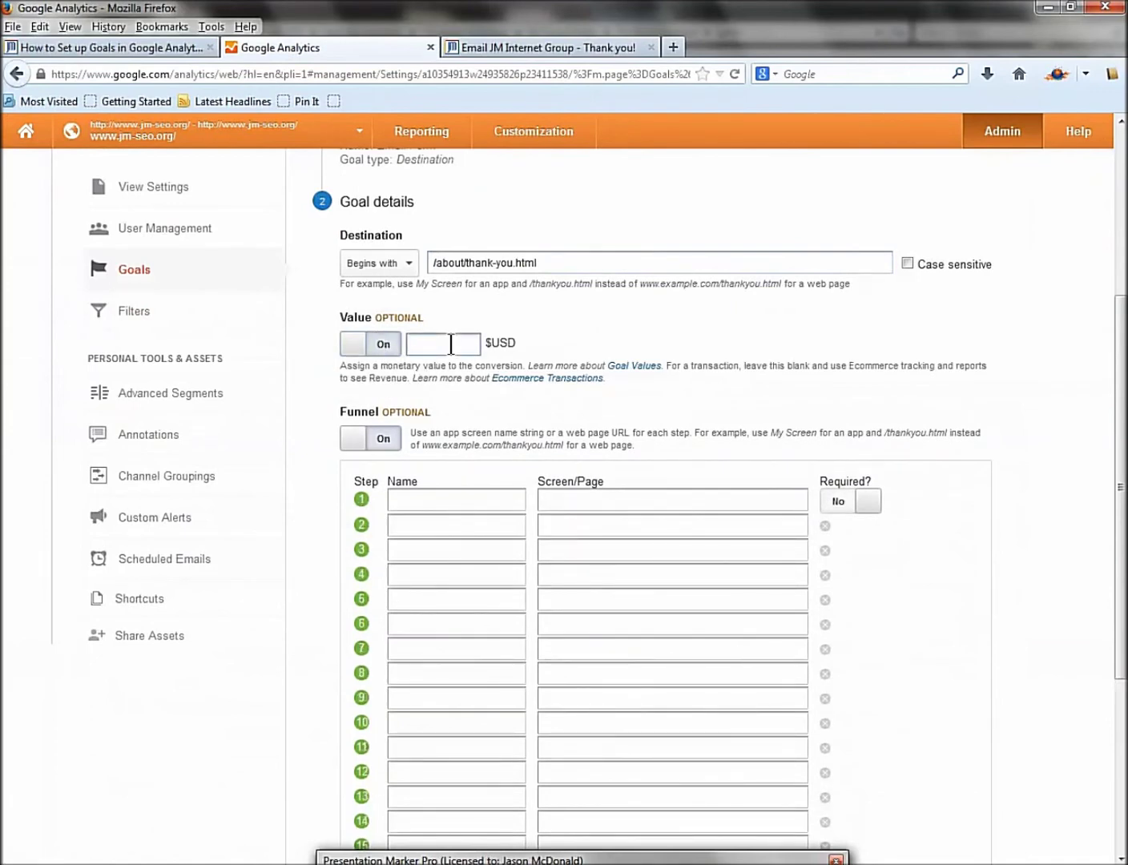
click(358, 346)
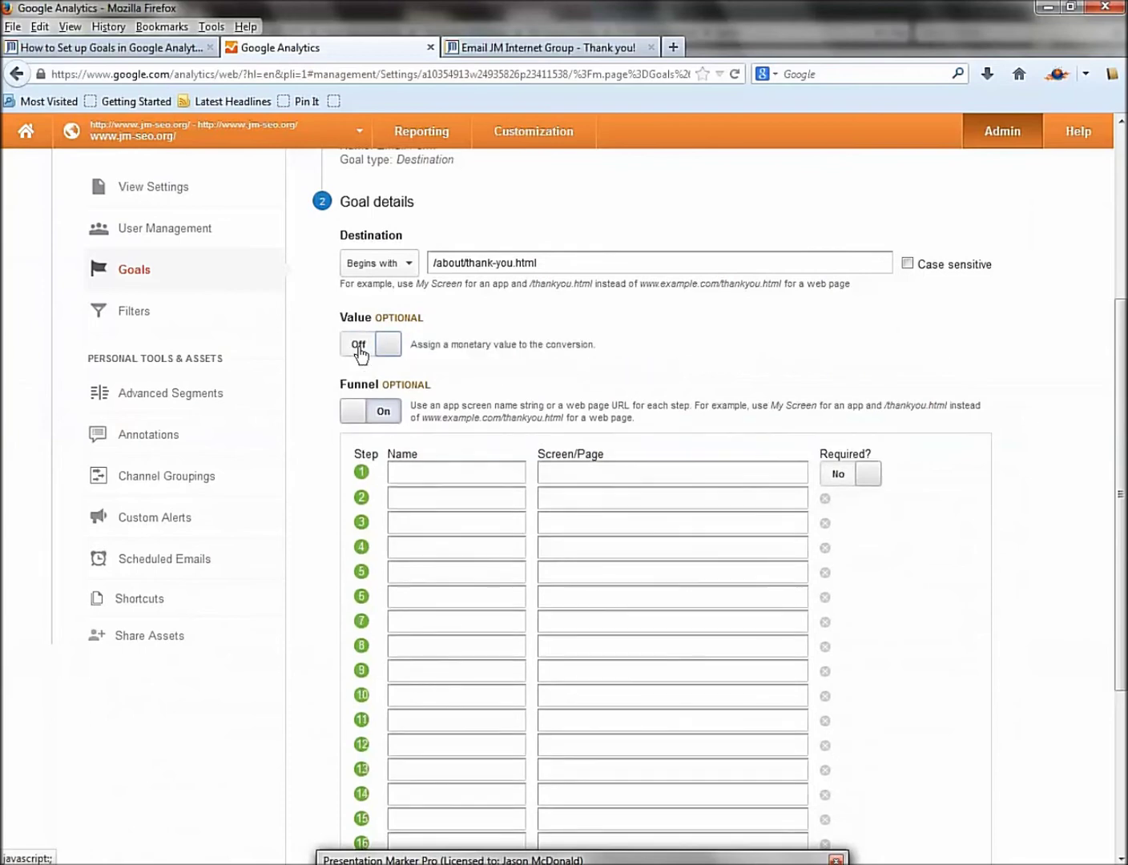
click(415, 472)
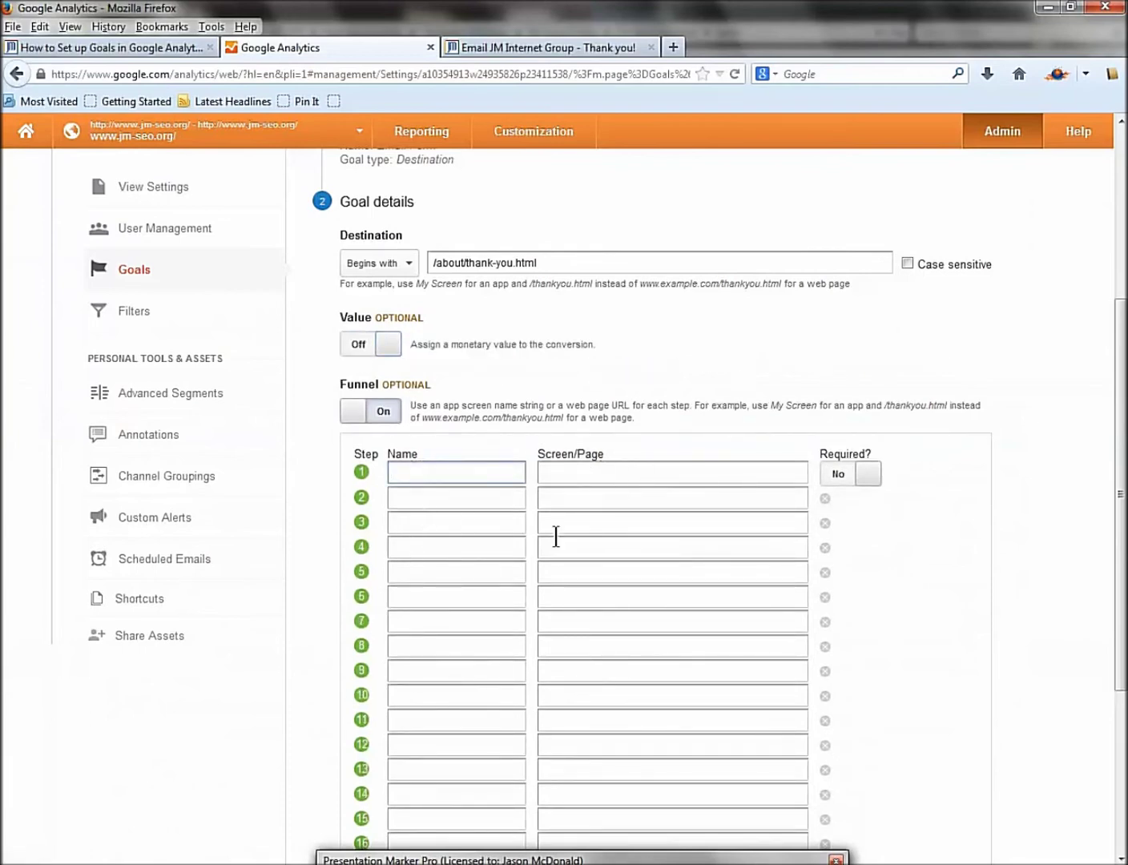
Cancel the goal editor without saving and return to the Administration overview.
scroll(561, 561, down, 3)
scroll(490, 570, down, 1)
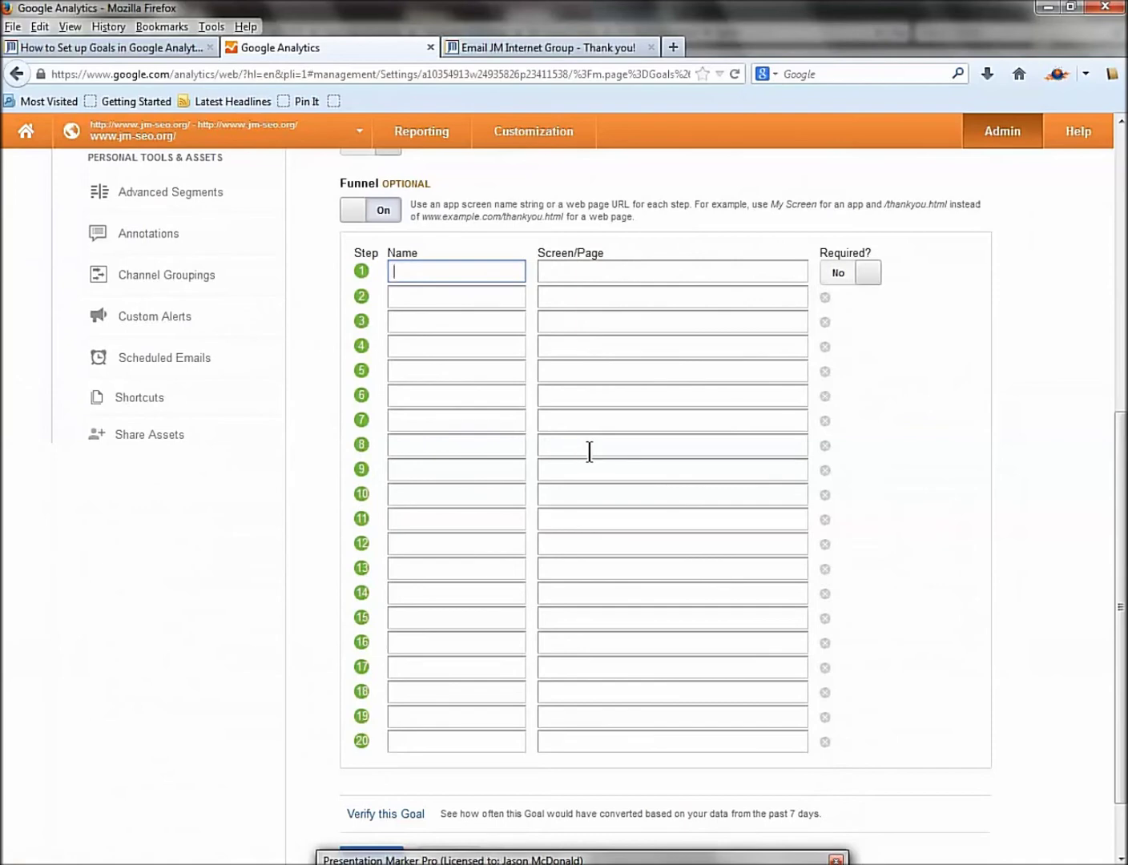
scroll(588, 453, up, 4)
scroll(587, 417, down, 5)
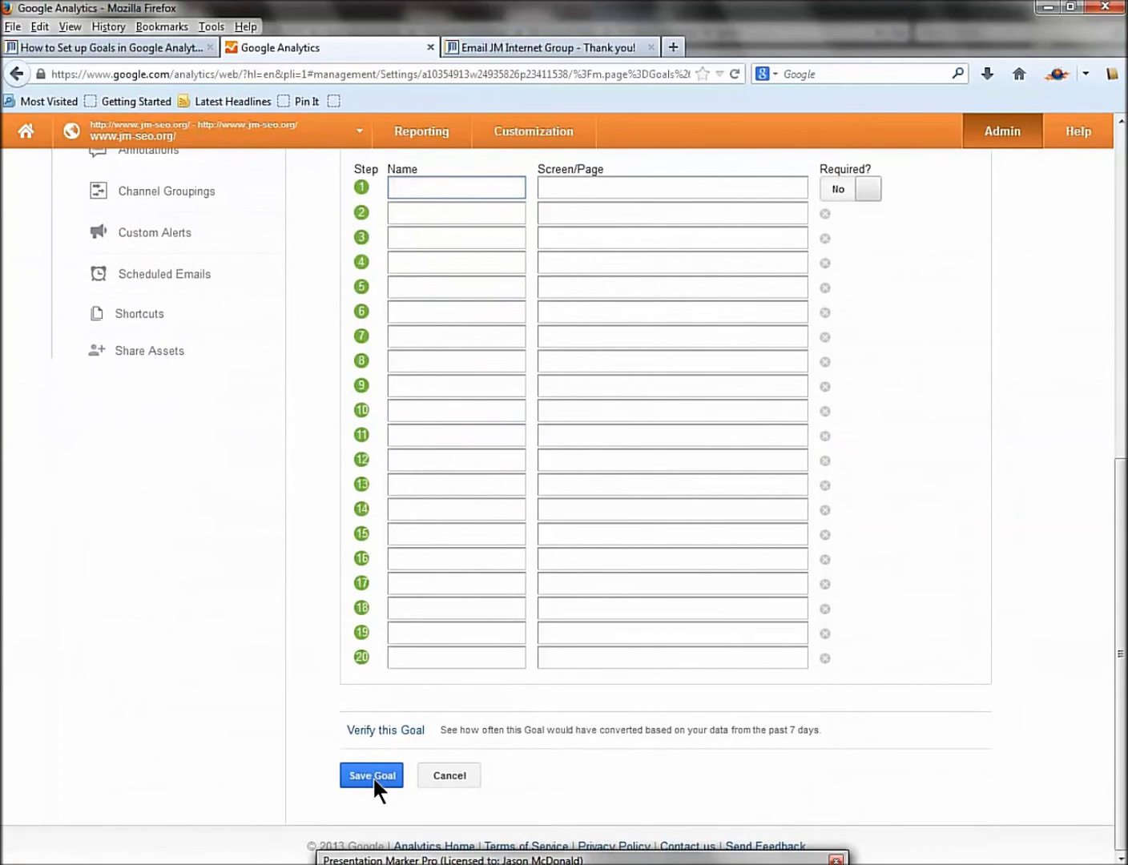
click(447, 775)
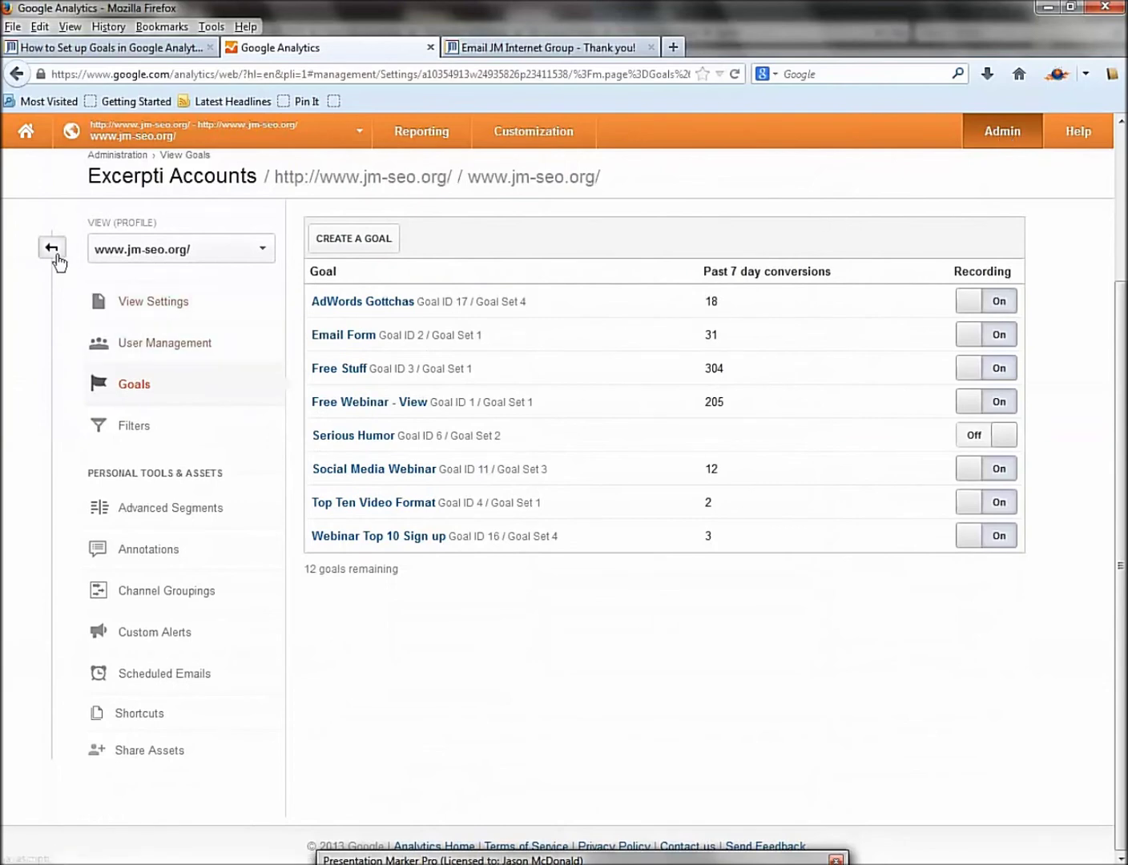
click(51, 250)
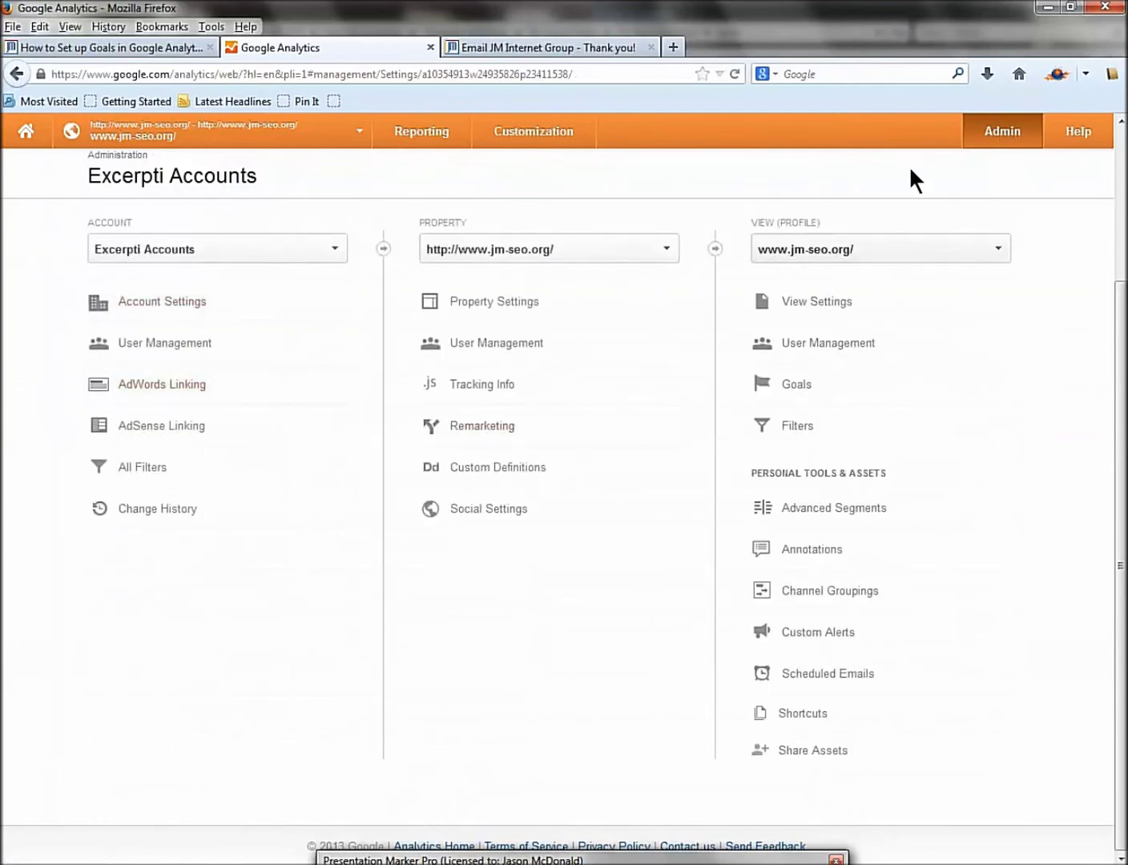
click(37, 136)
click(149, 518)
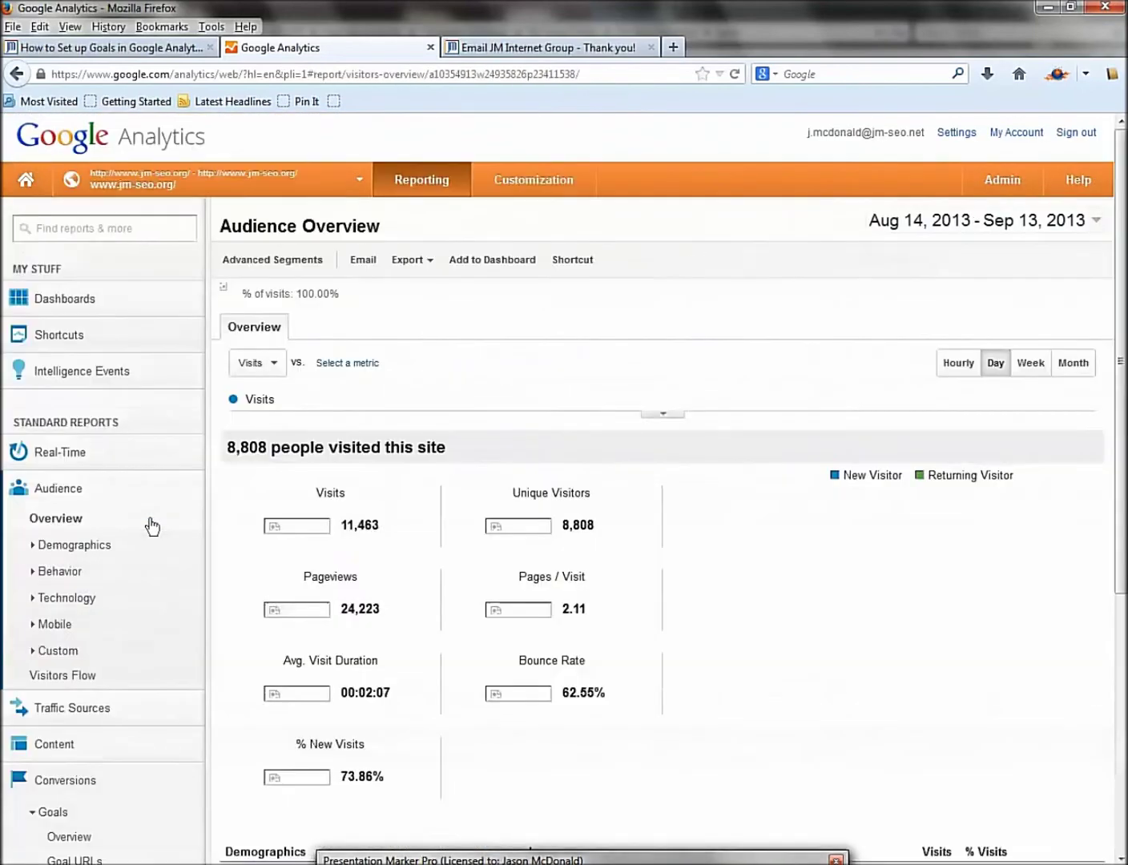
scroll(97, 689, down, 4)
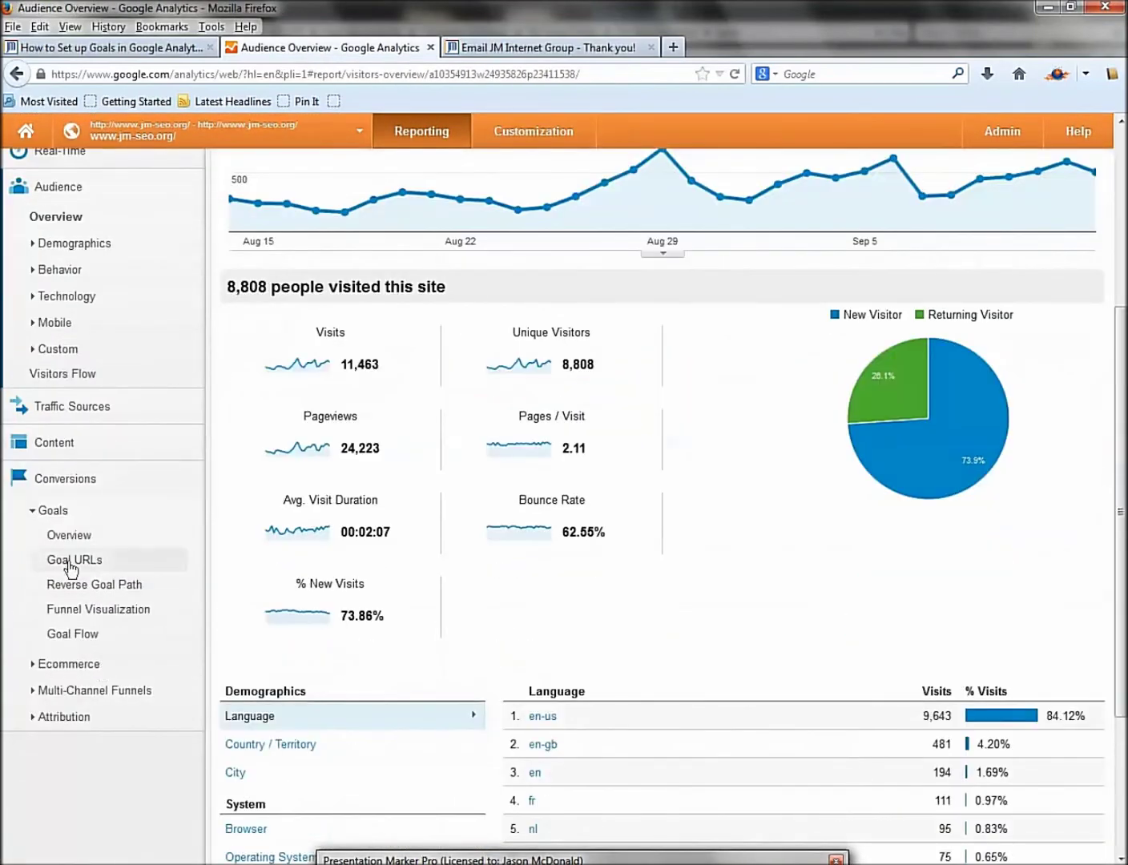
Start a new goal from Admin > Goals, review the Type options, cancel and return home.
click(1002, 133)
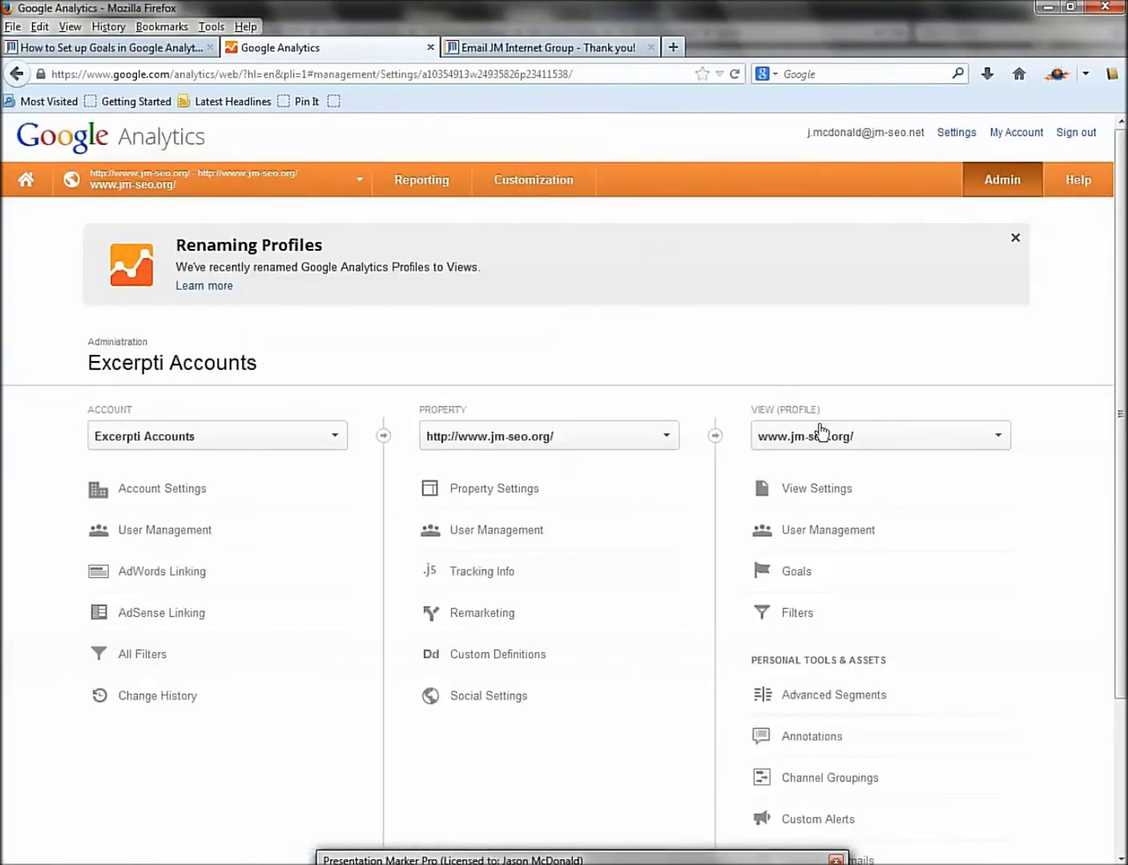
click(796, 571)
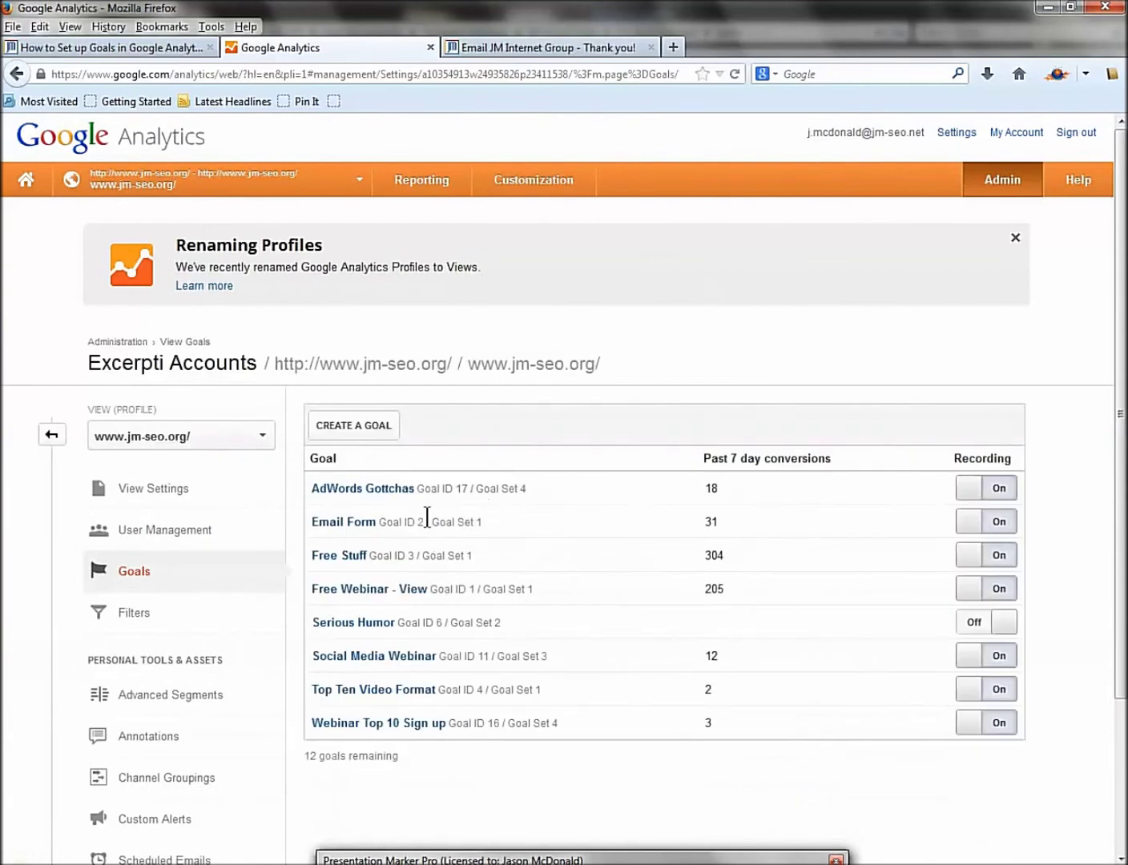
click(353, 429)
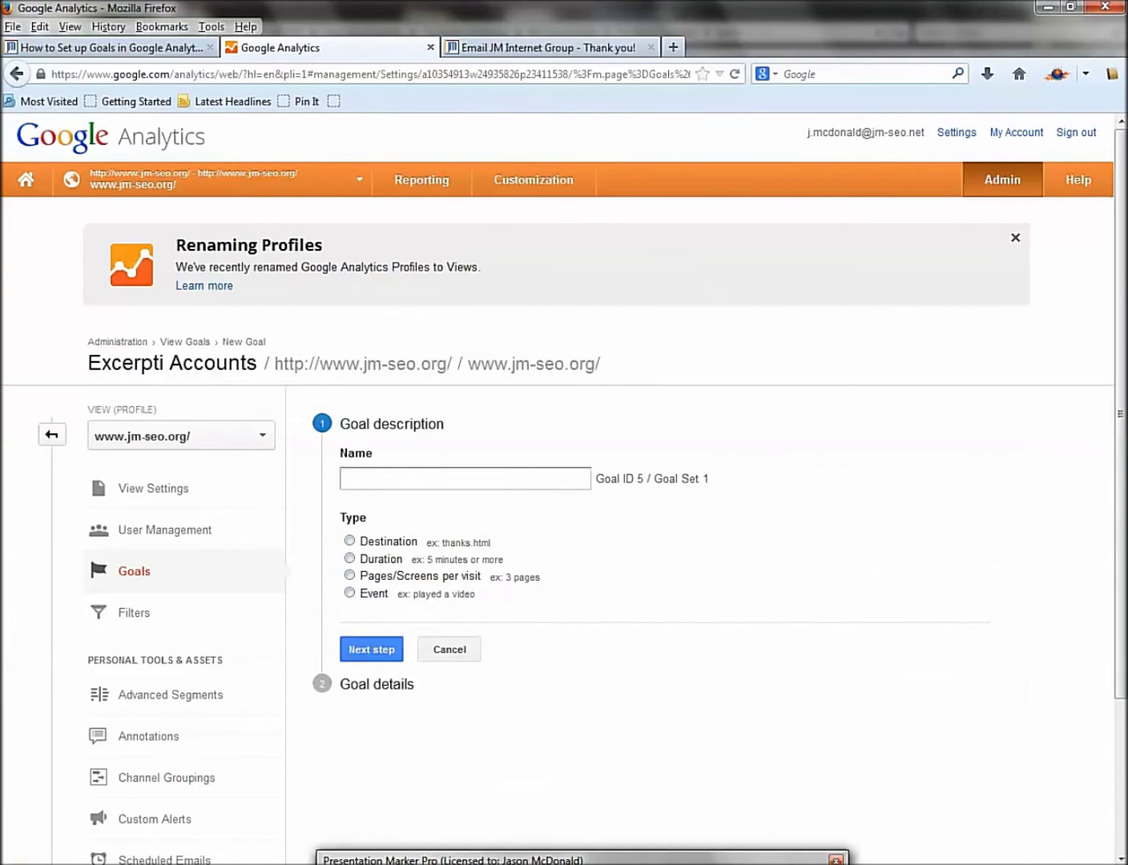
drag(336, 525, 531, 554)
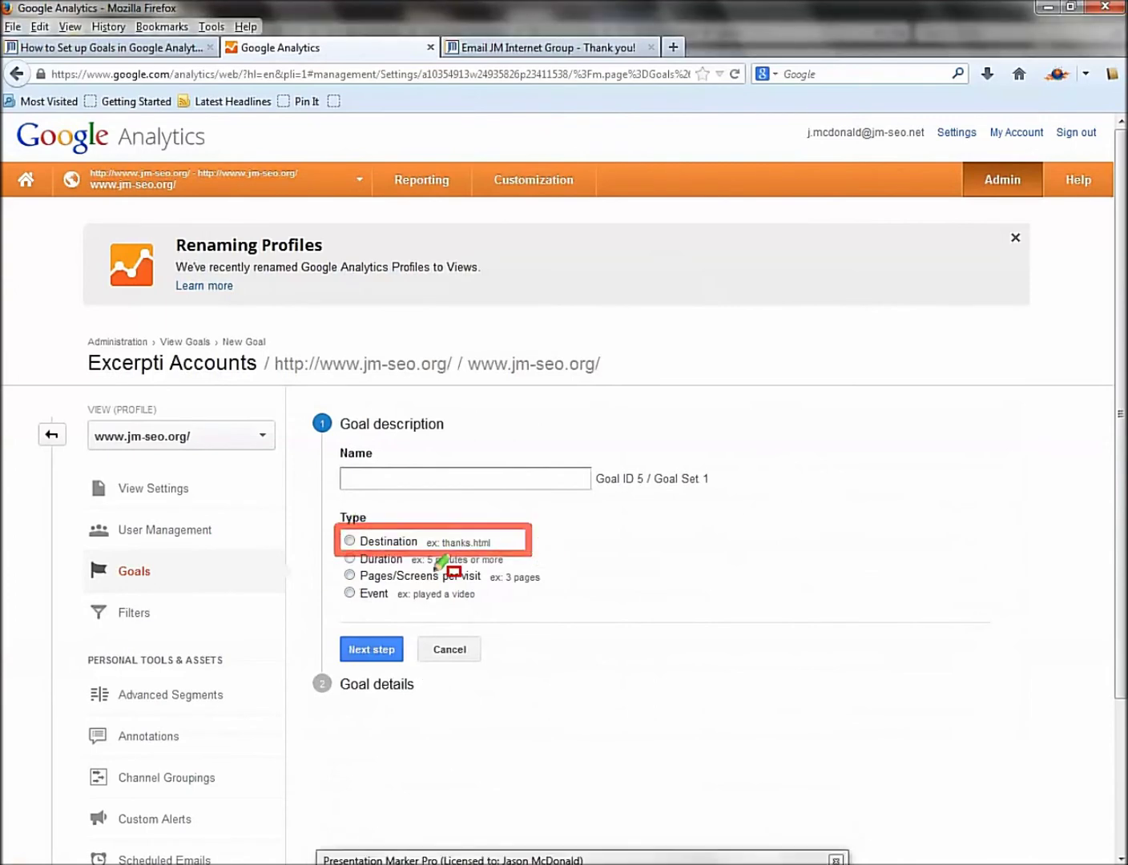
mouse_move(330, 578)
mouse_down()
mouse_move(383, 604)
mouse_move(497, 606)
mouse_up()
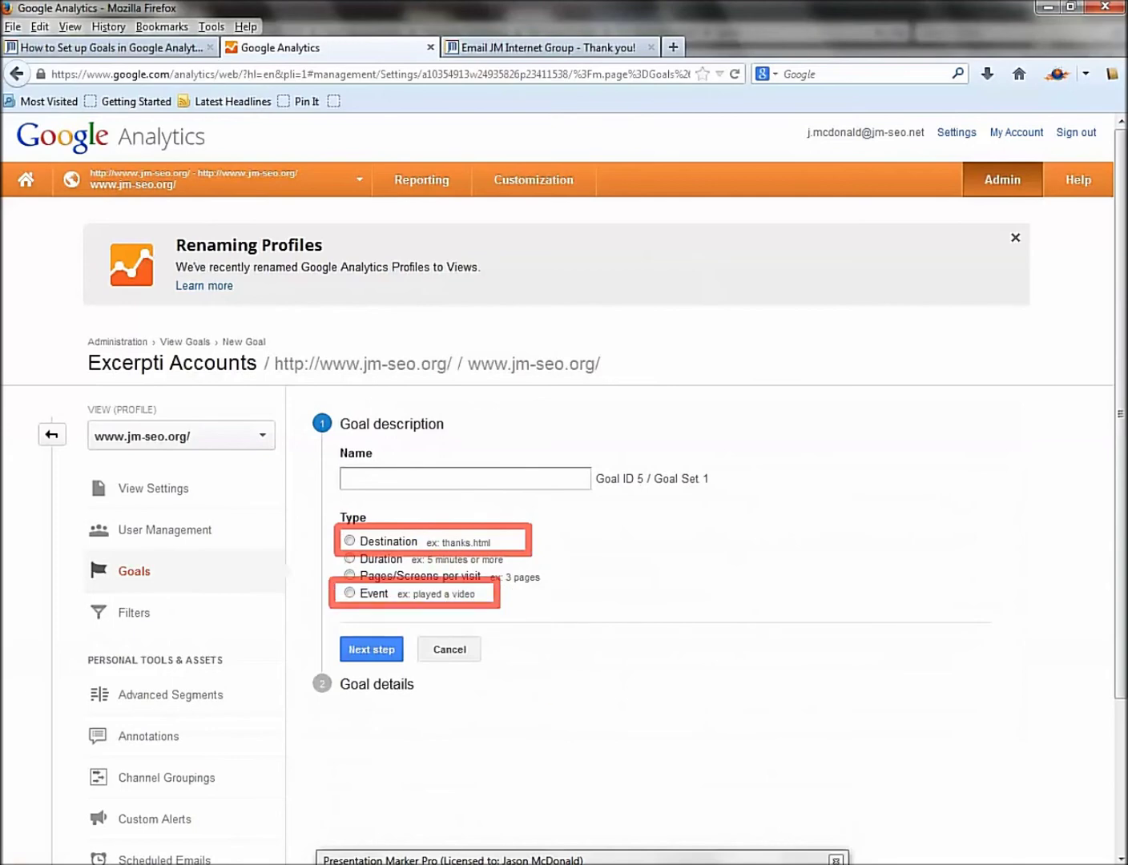
key(Escape)
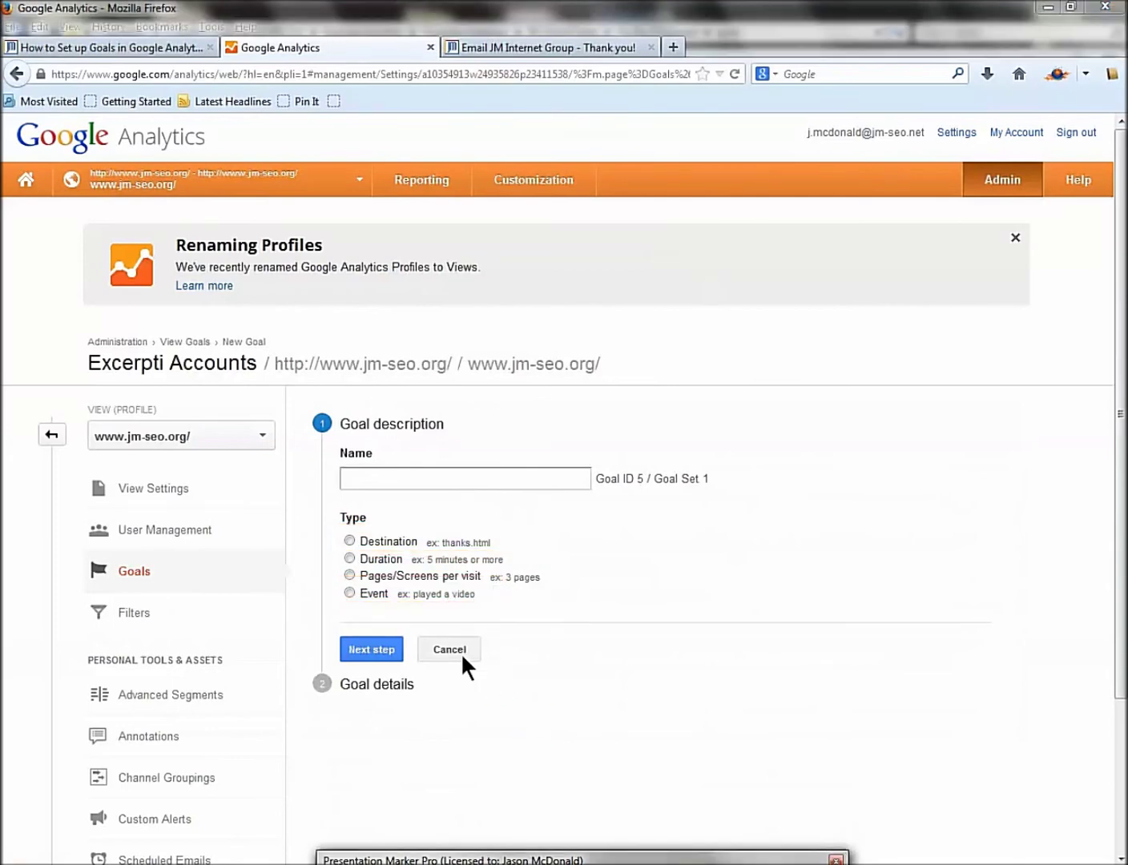
click(463, 655)
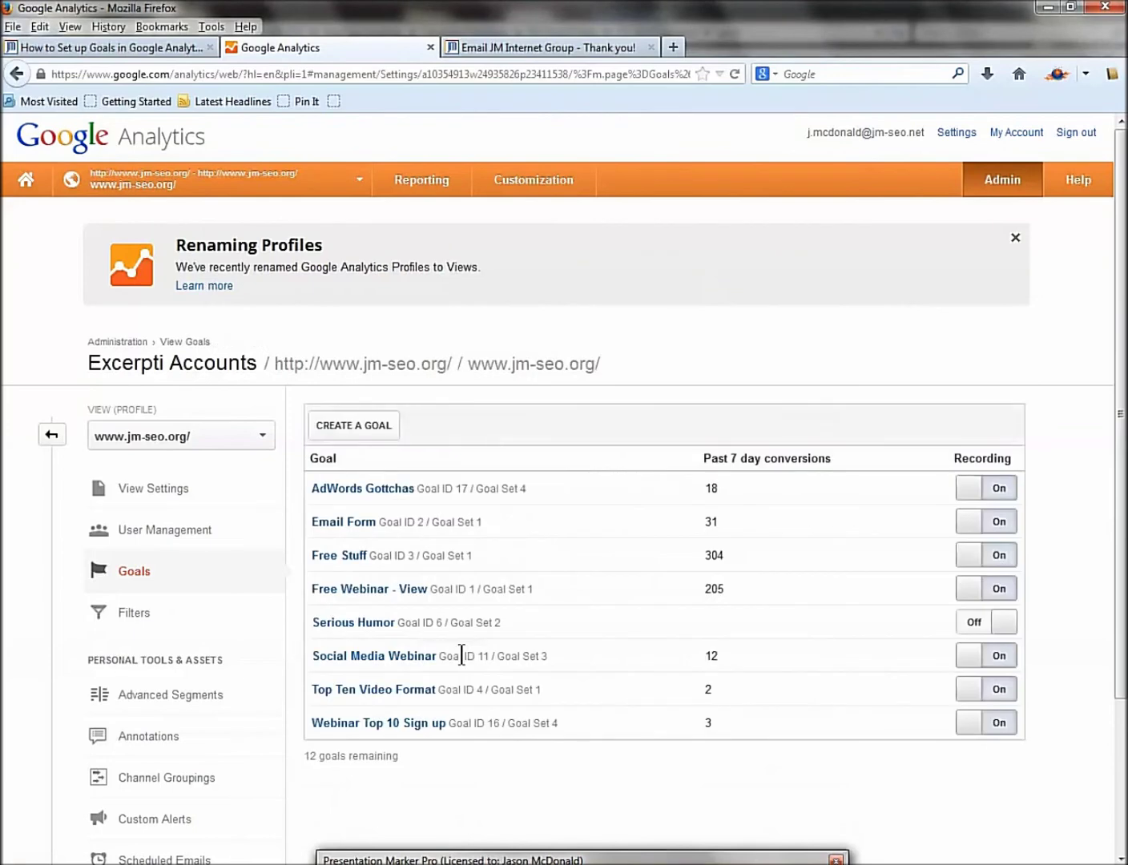
click(30, 186)
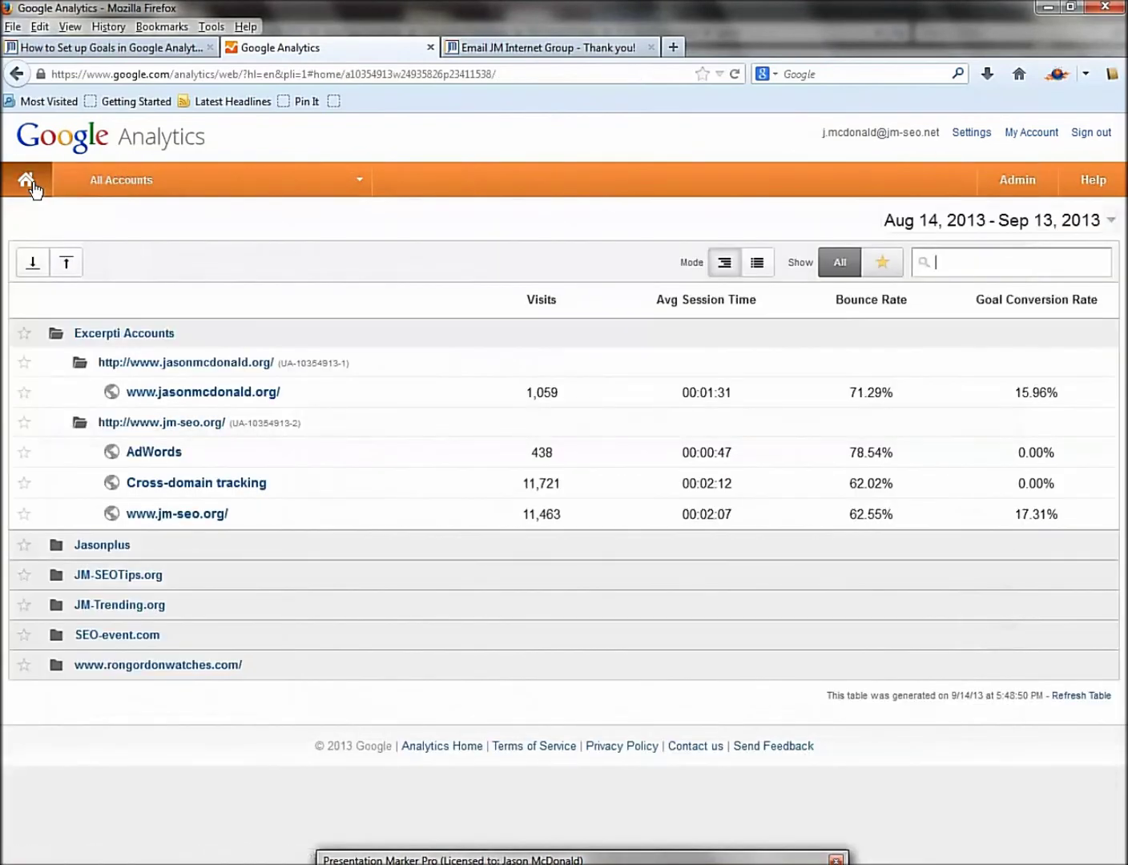
click(182, 514)
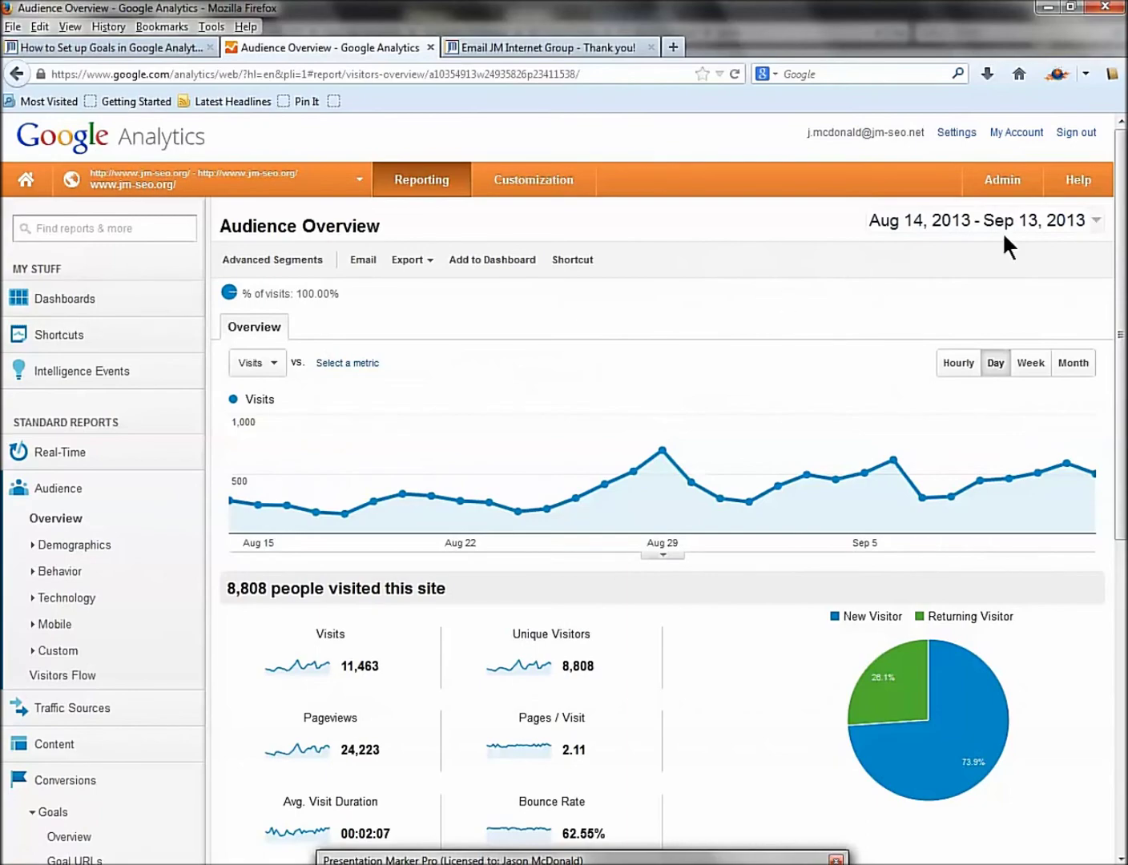
scroll(433, 374, down, 1)
scroll(432, 376, down, 5)
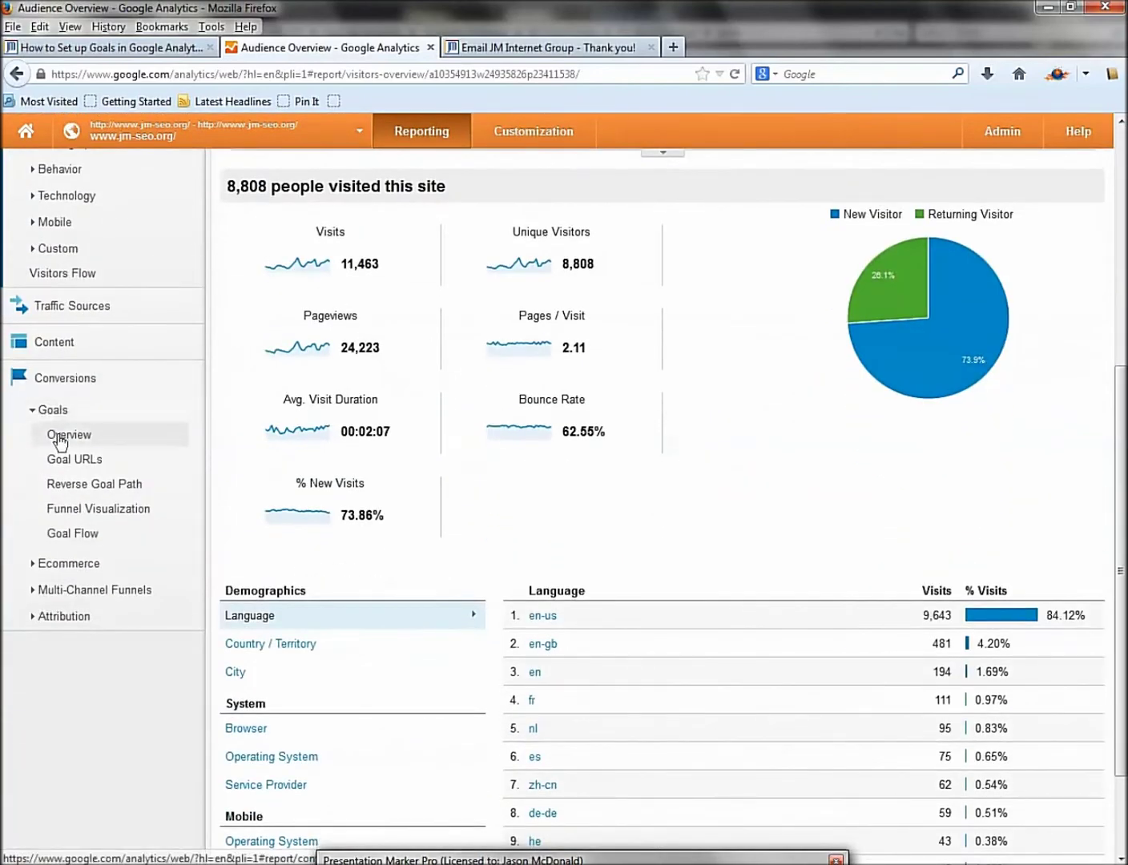
click(57, 437)
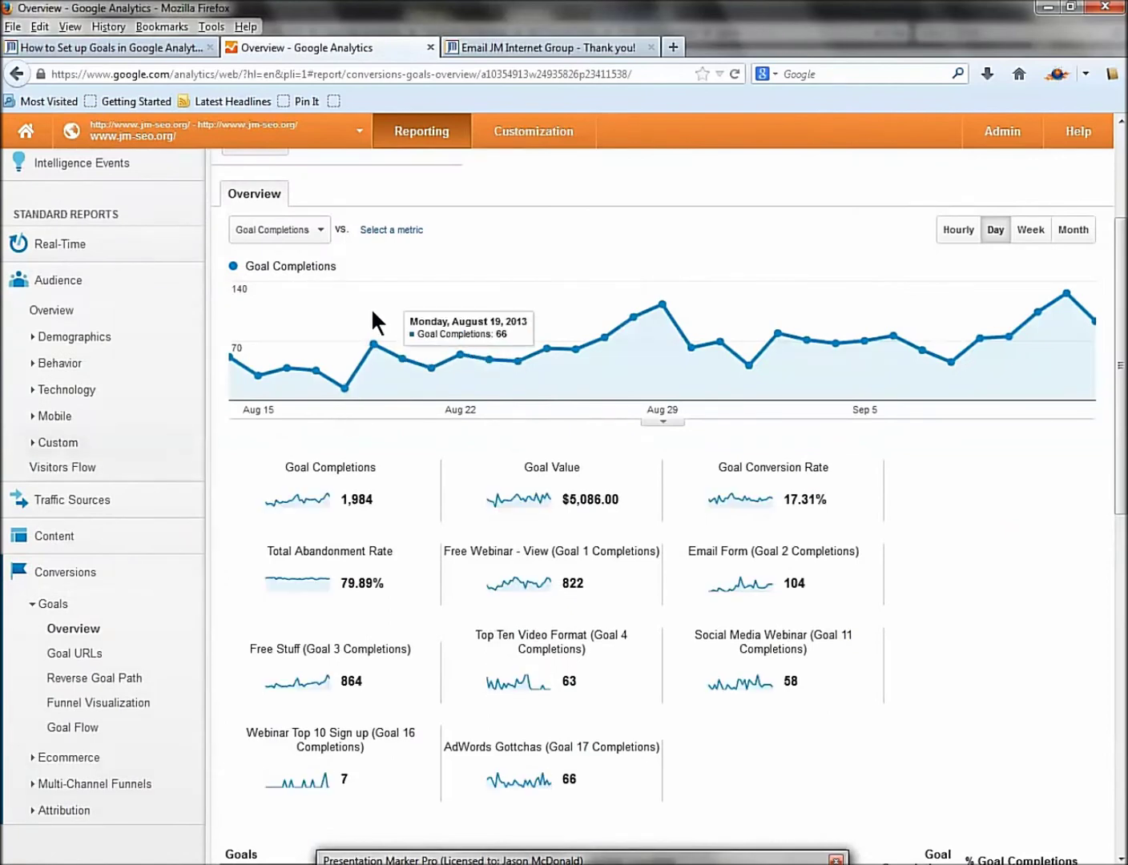
scroll(298, 349, up, 3)
click(273, 345)
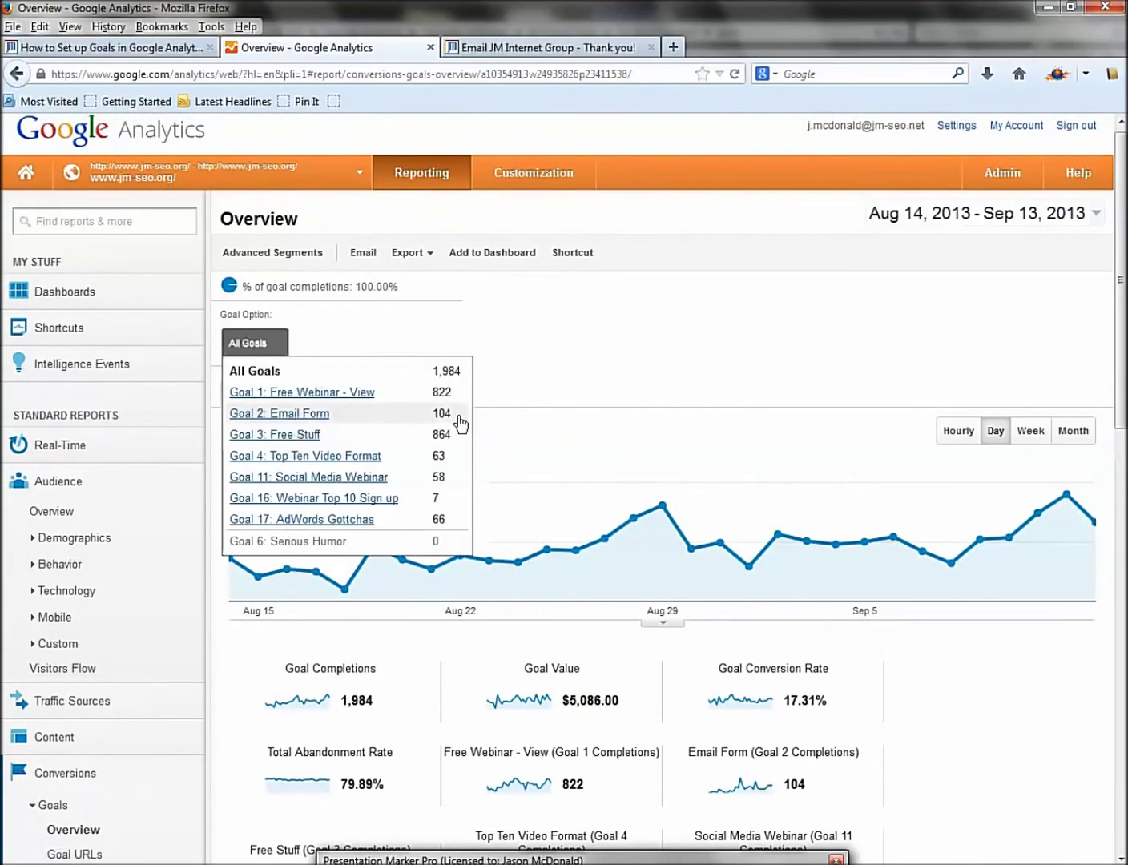
scroll(621, 387, down, 3)
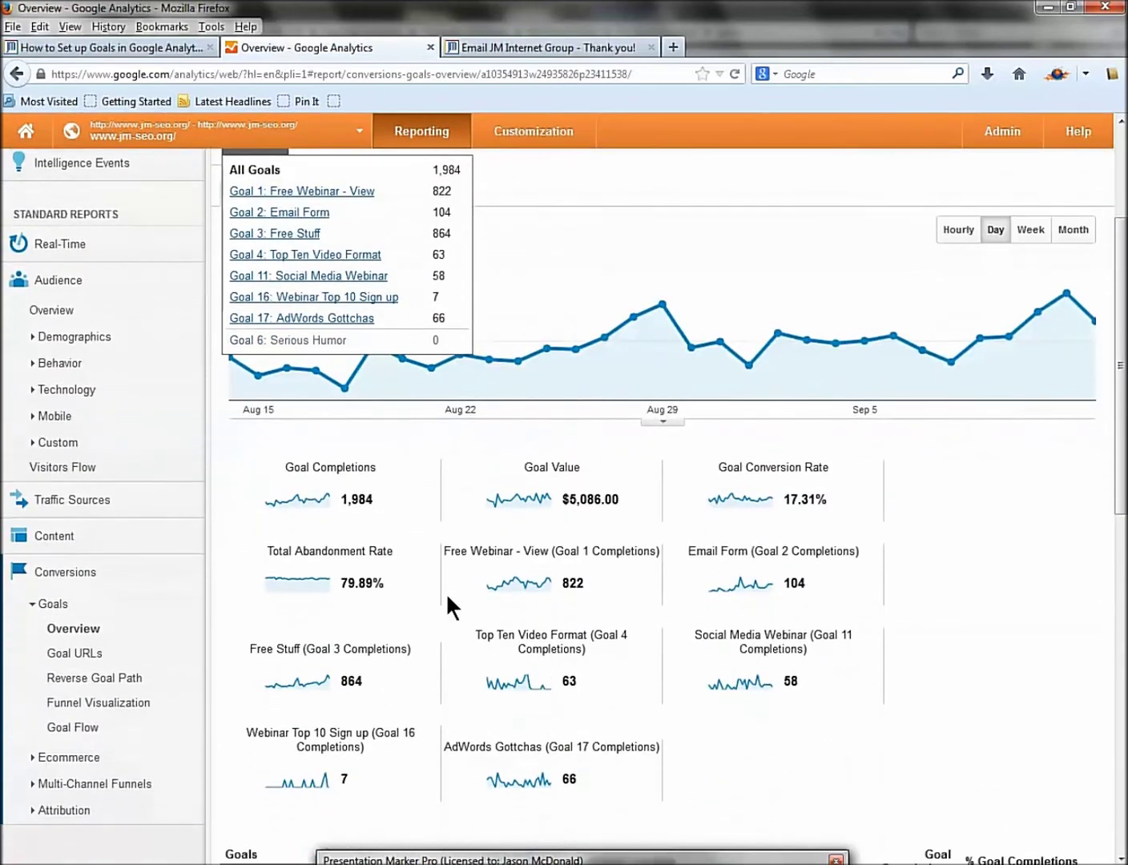
Show only Goal 2: Email Form and set the date range to August 2013.
click(295, 215)
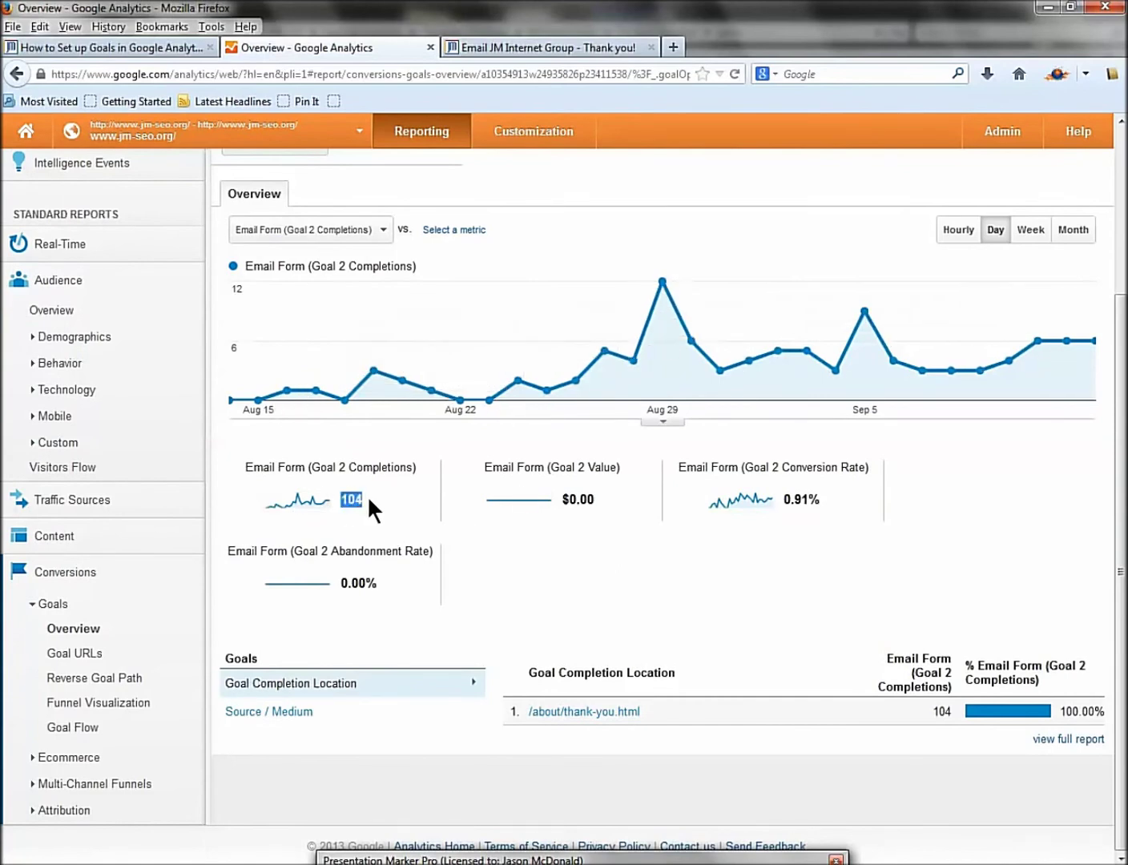
scroll(367, 495, up, 3)
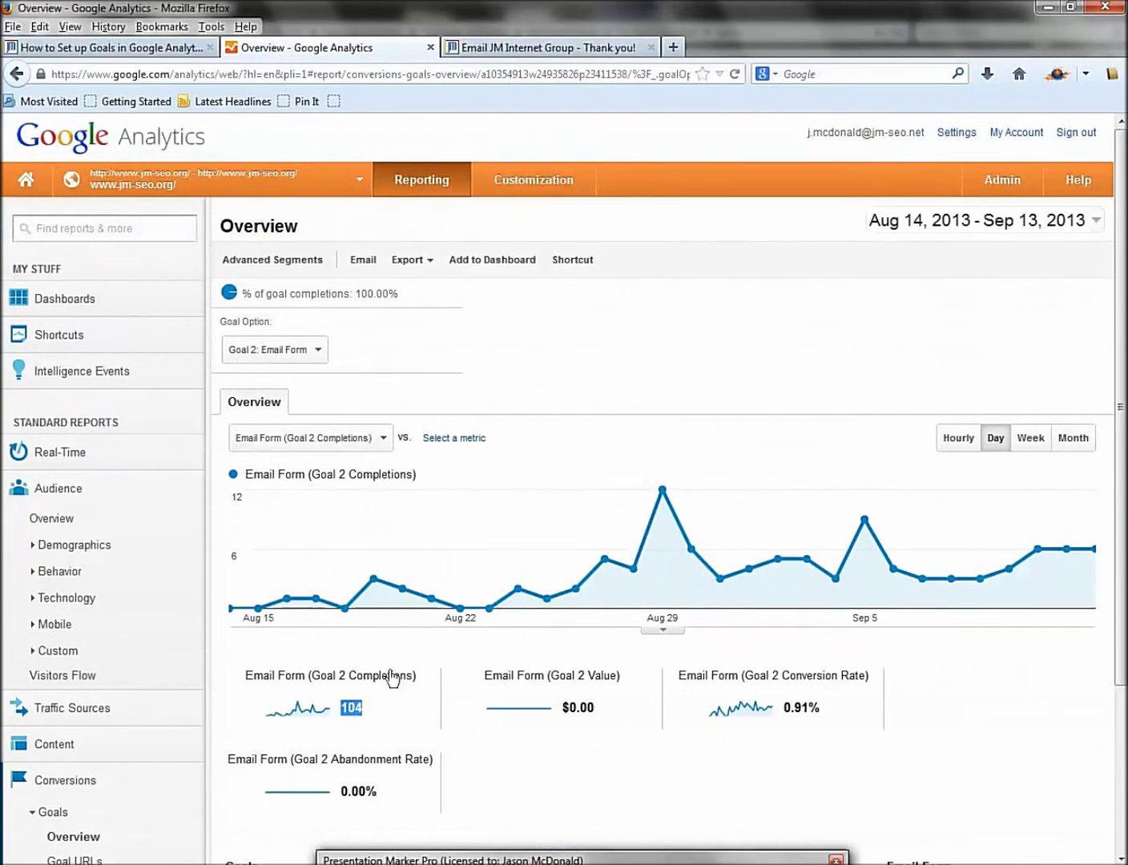
click(1014, 230)
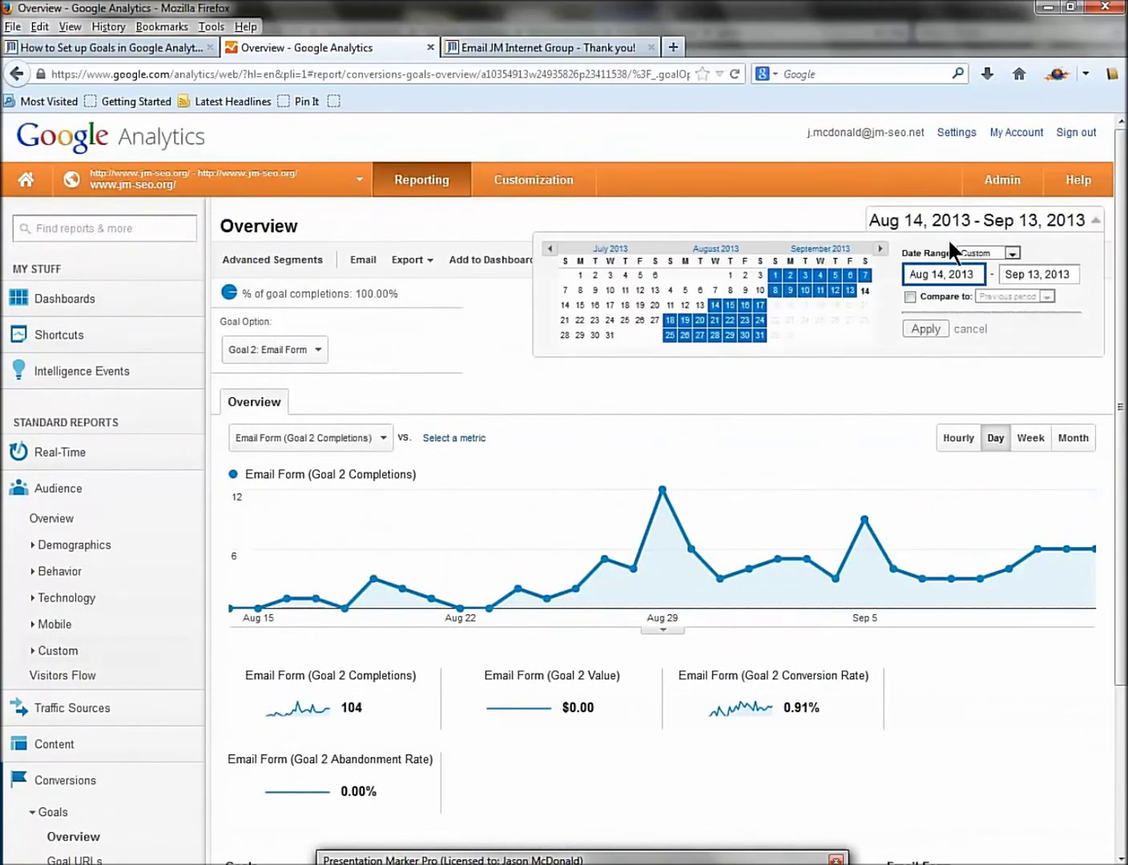
click(731, 249)
click(929, 327)
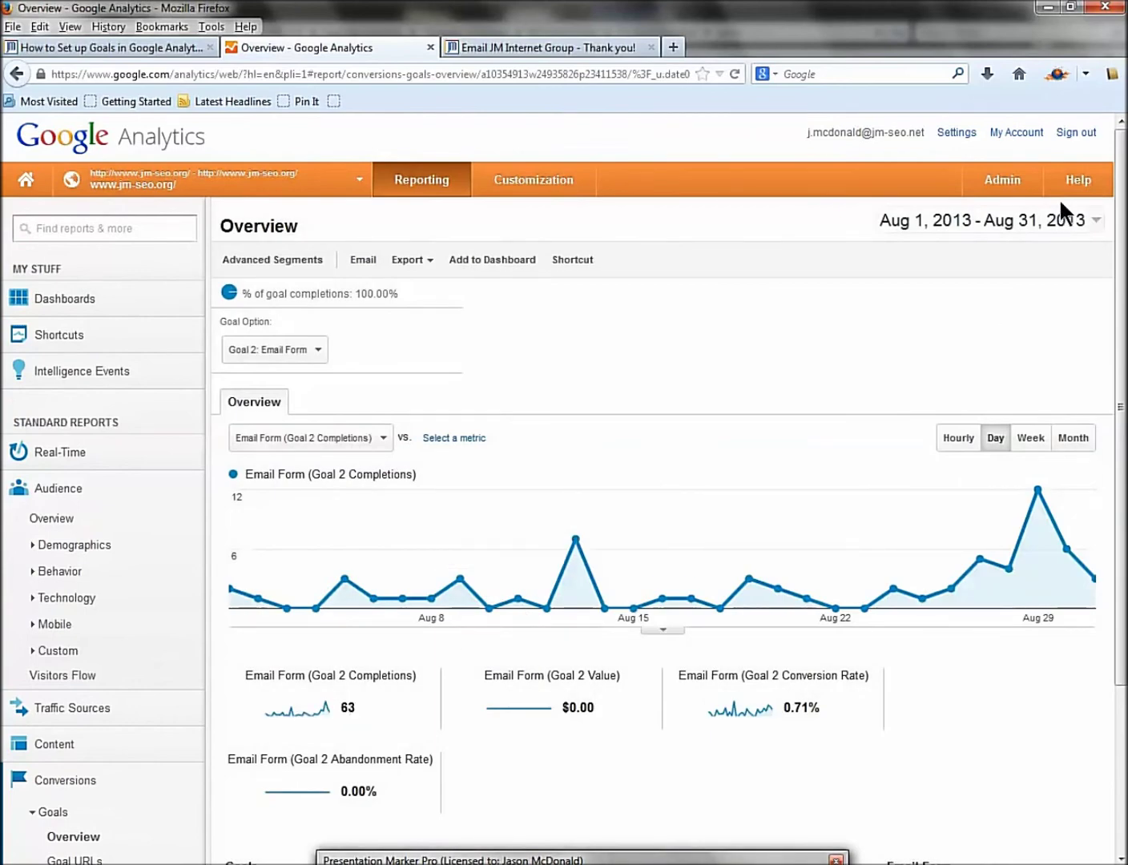
Change the date range to July 2013, then June 2013 (94 completions).
click(1060, 216)
click(707, 248)
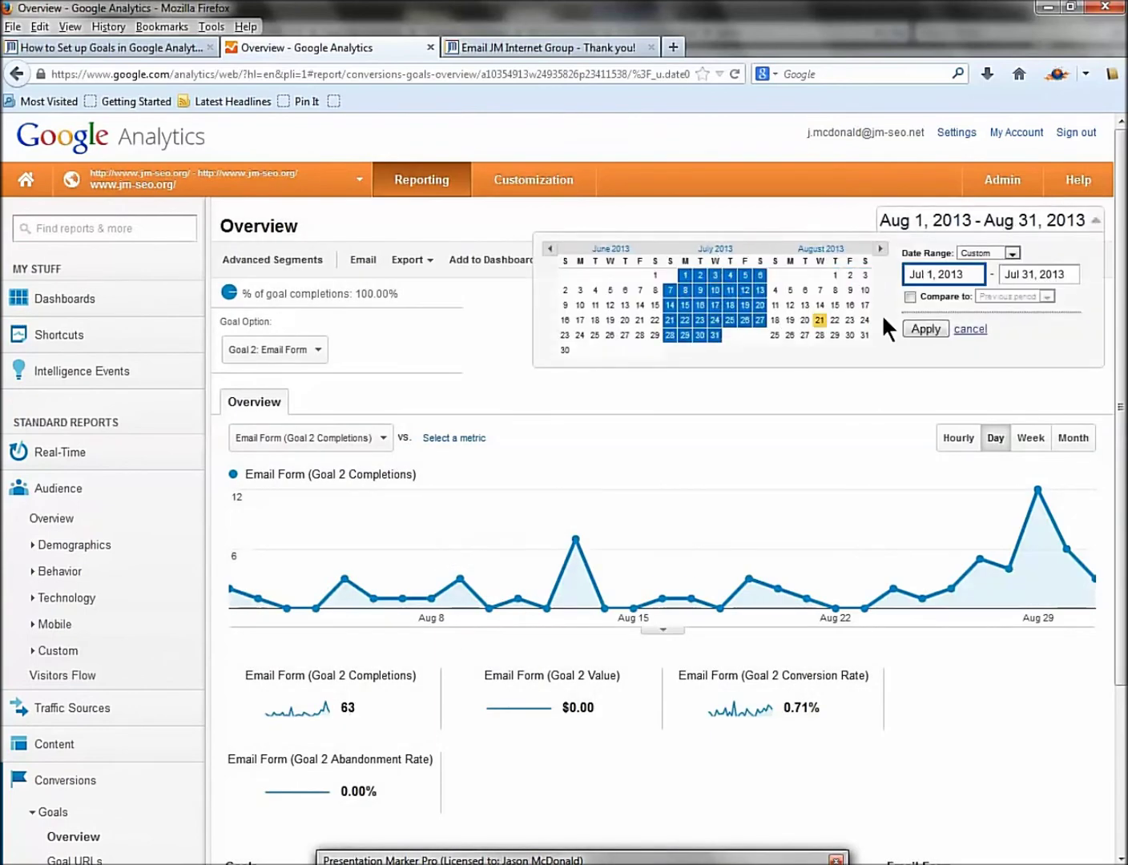
click(914, 329)
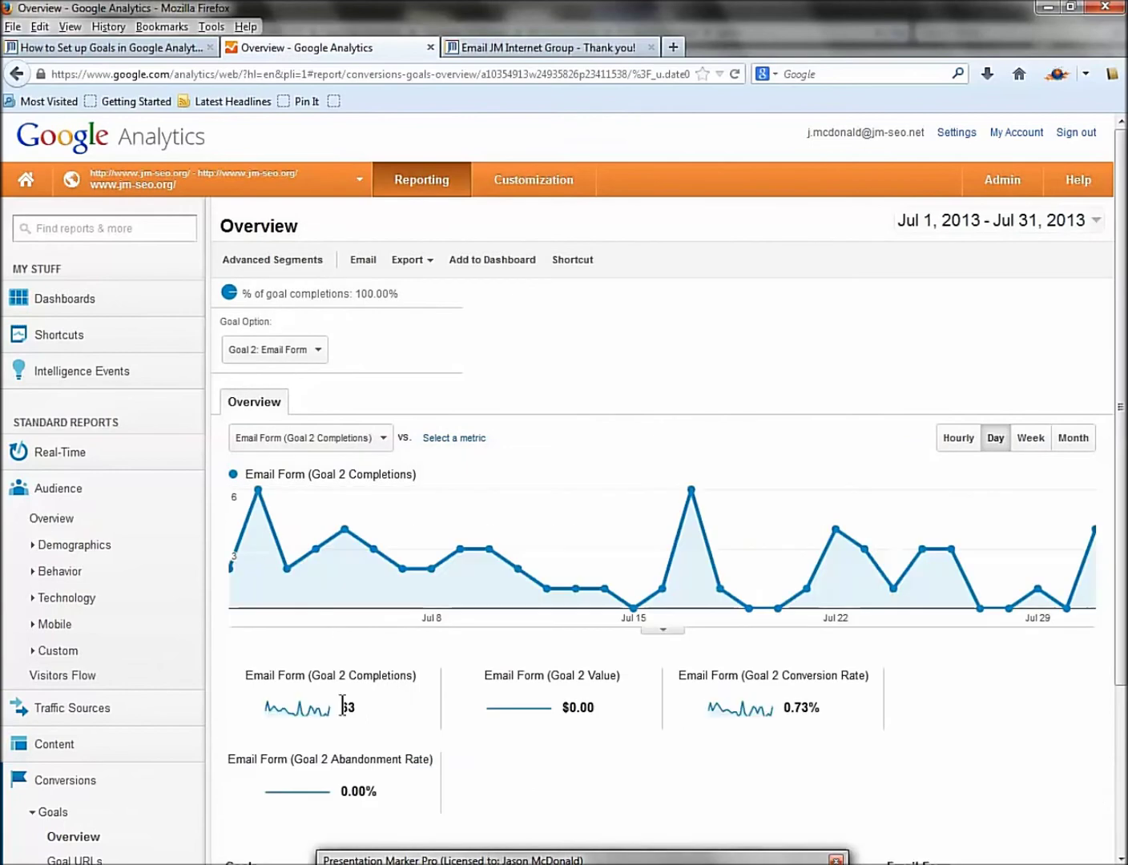
click(933, 222)
click(698, 245)
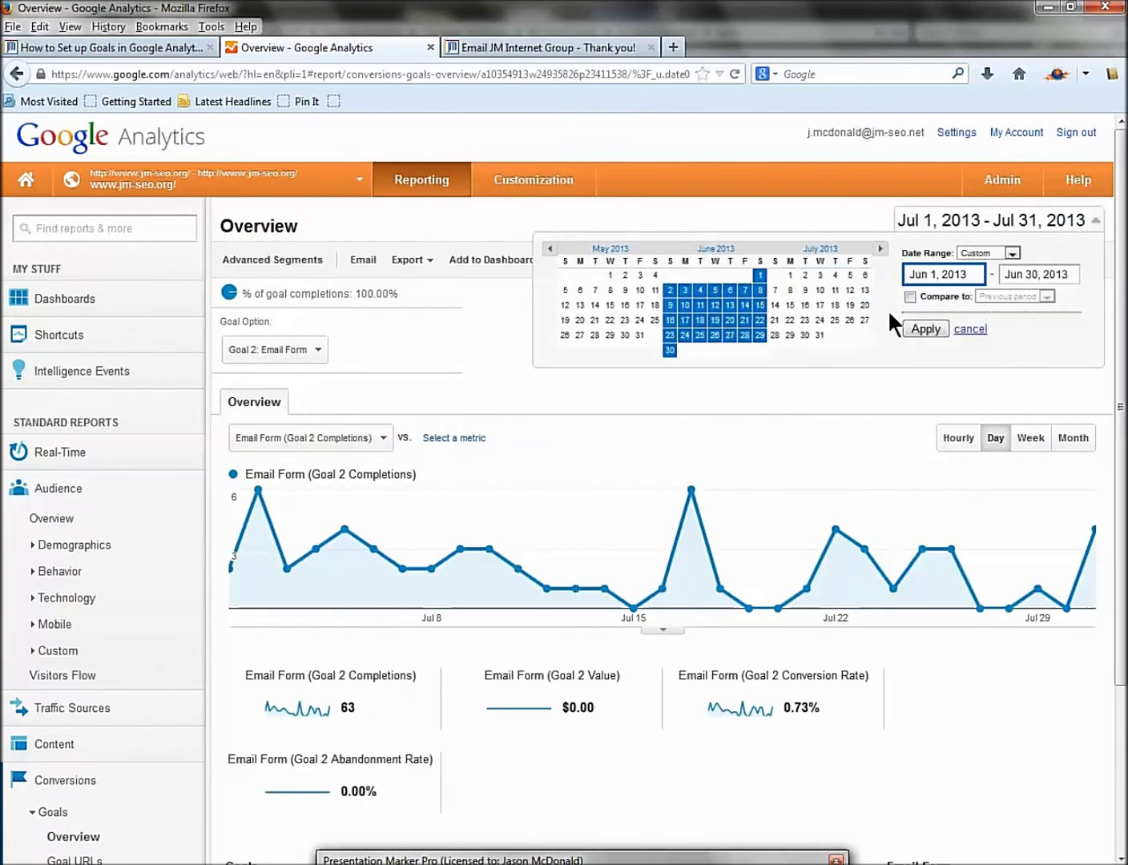
click(914, 329)
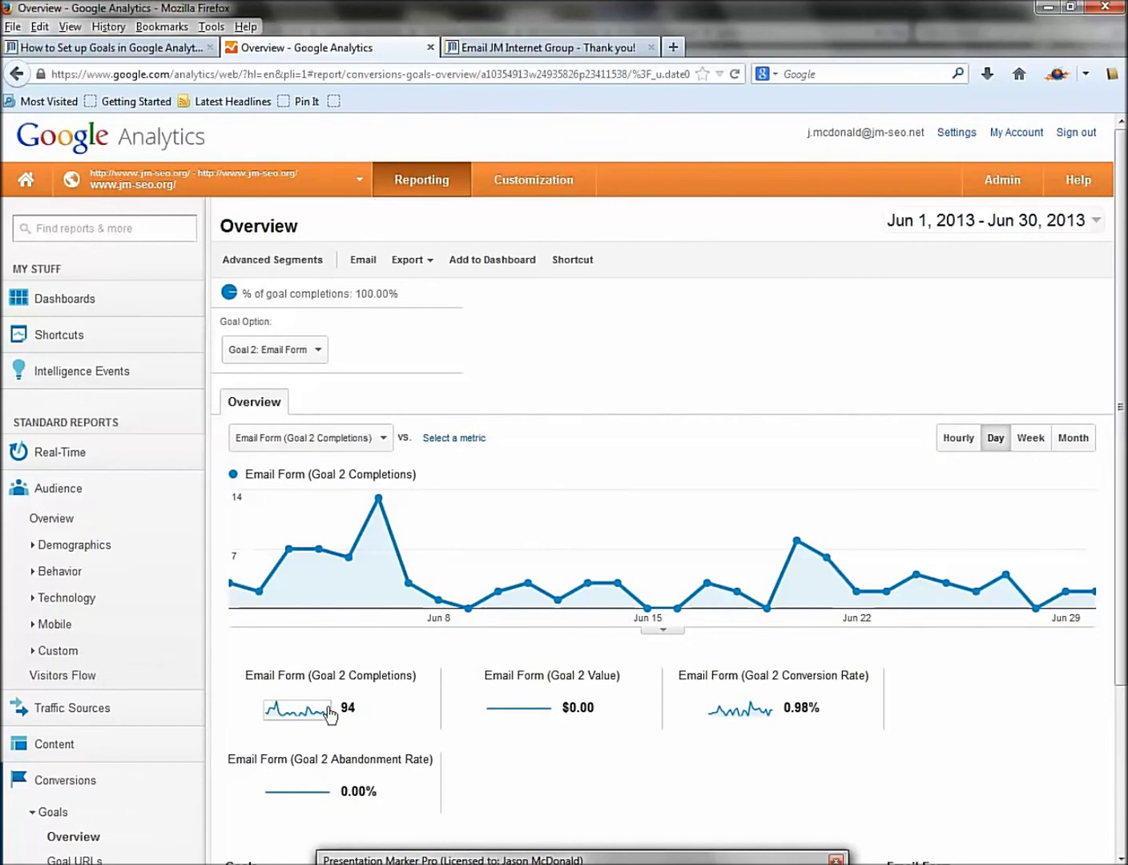
Expand the Ecommerce reports and close the email thank-you page tab.
scroll(543, 433, down, 3)
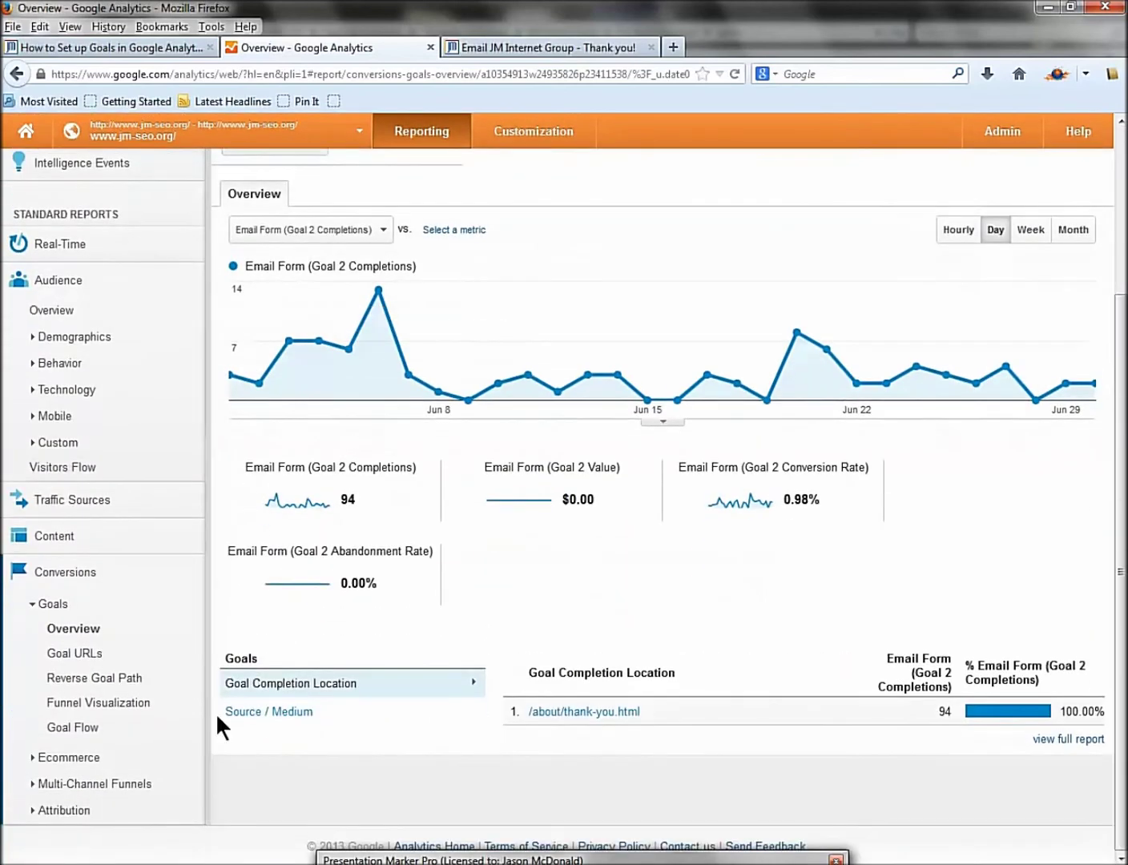
click(96, 756)
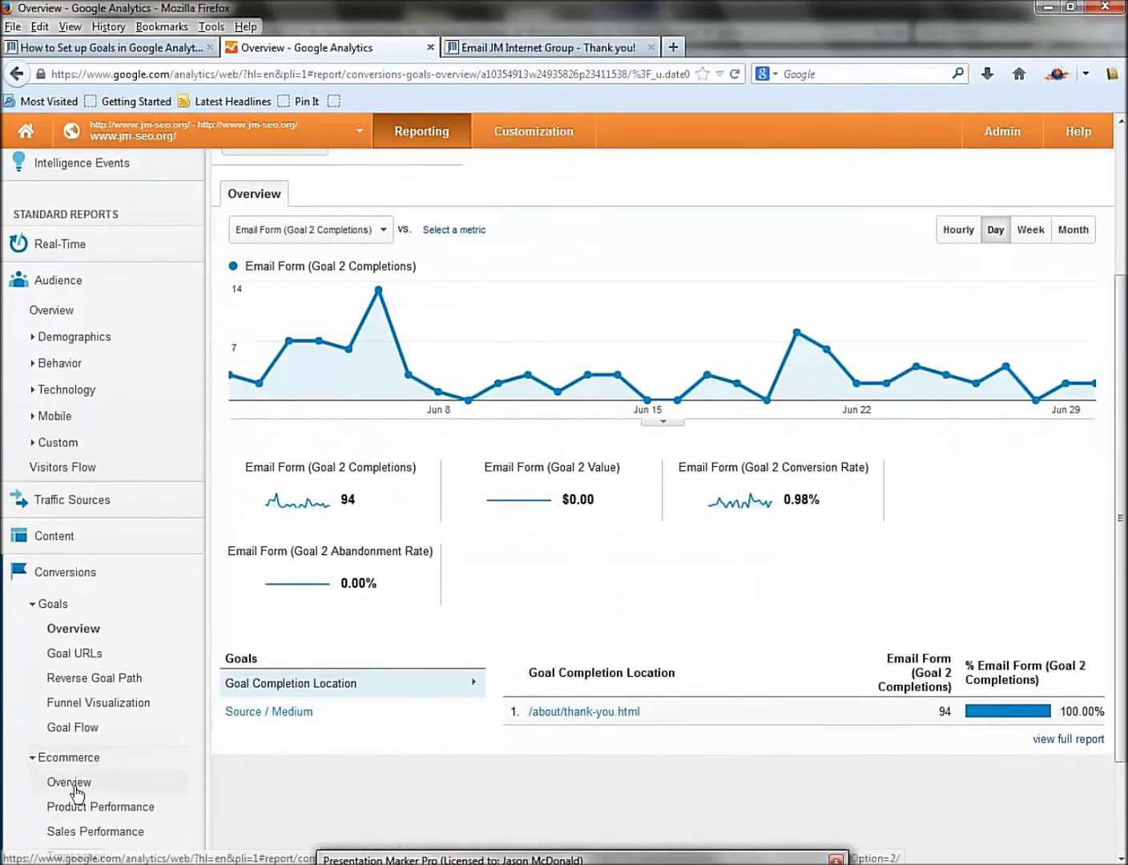
scroll(67, 762, down, 2)
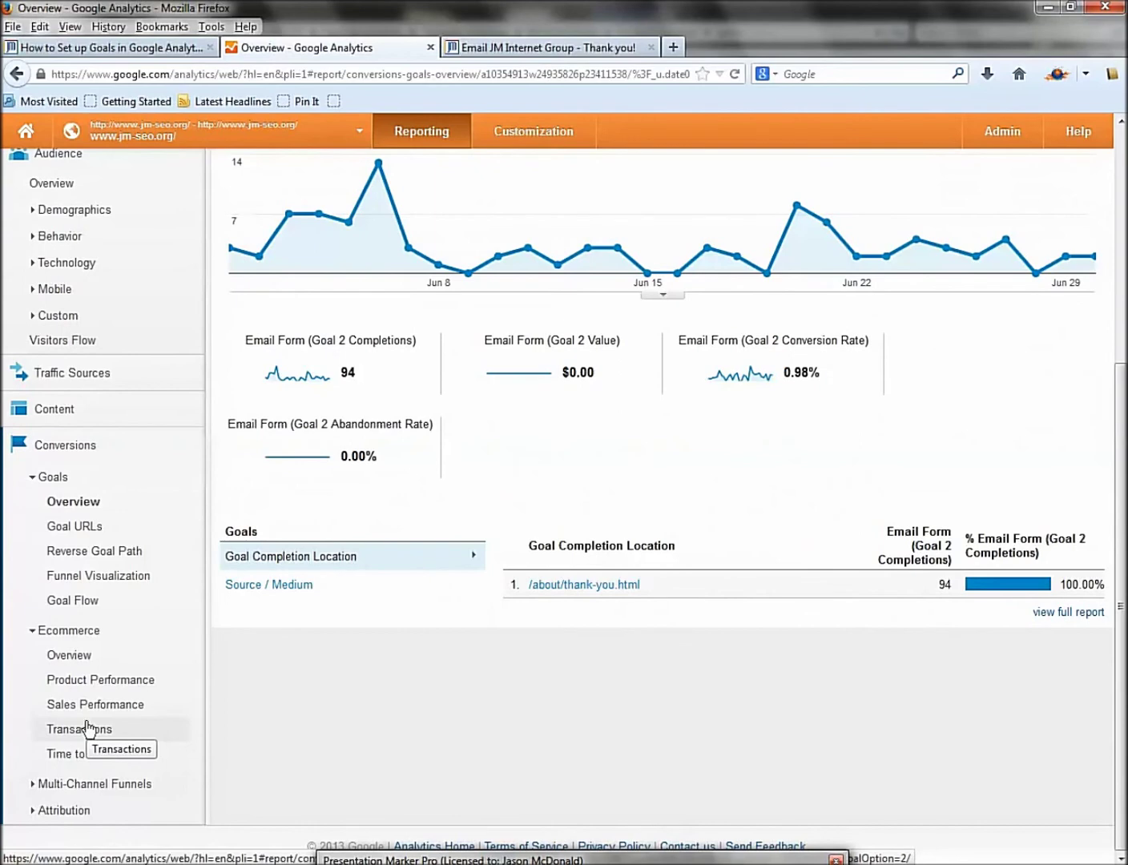
scroll(83, 728, up, 5)
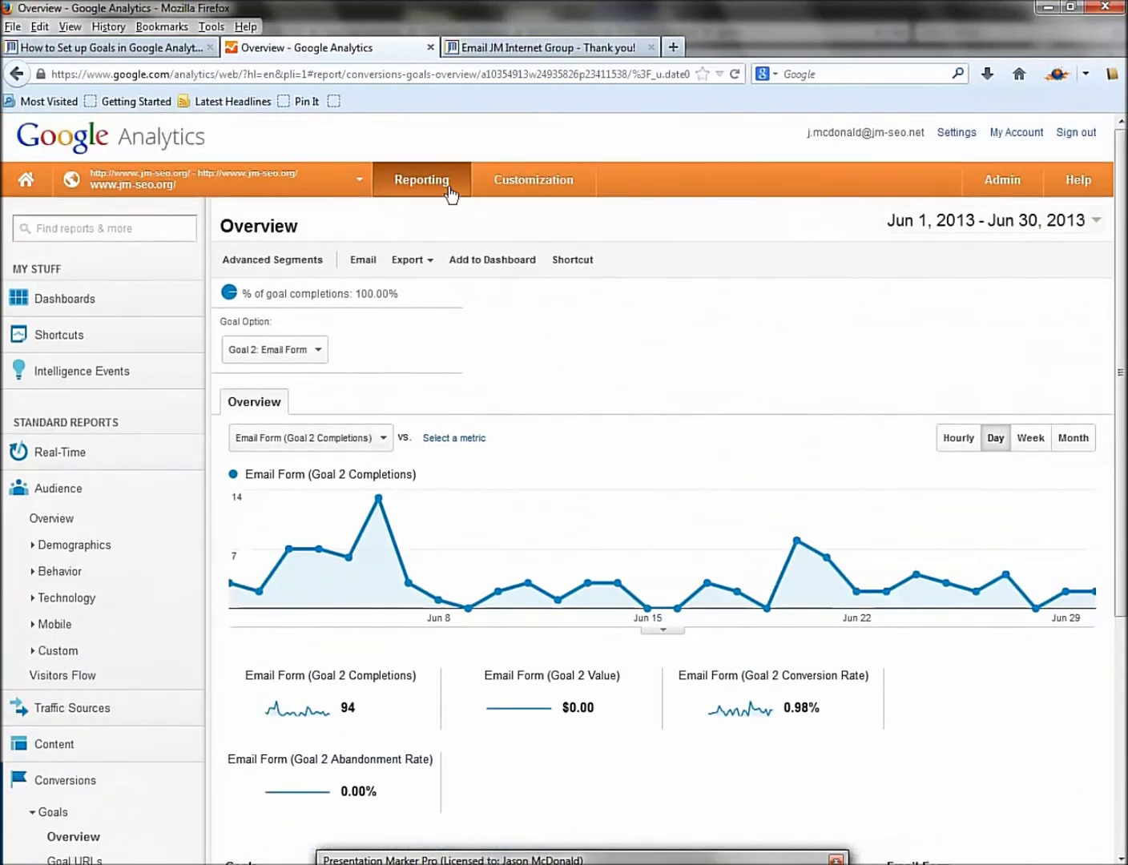
click(472, 52)
click(650, 48)
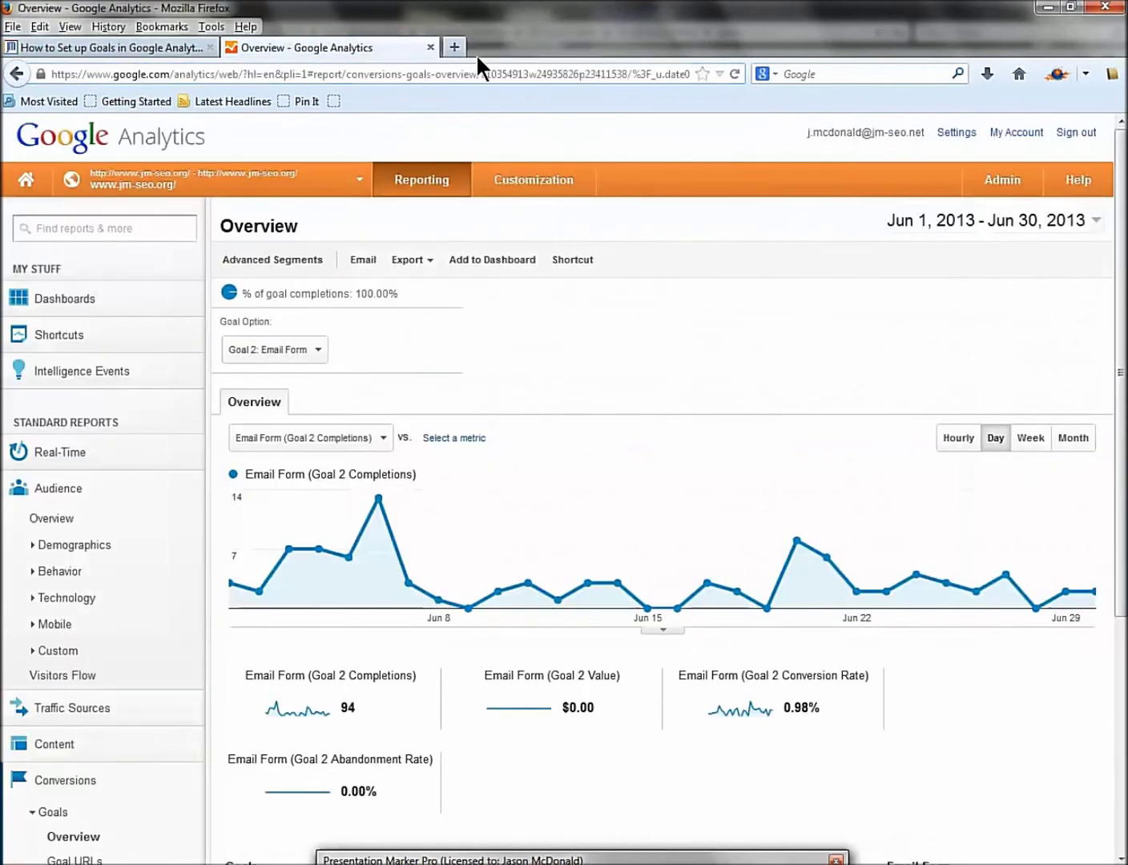
Close the Analytics report tab and view the Analytics IQ Lessons link in a new tab.
click(430, 48)
scroll(1021, 368, up, 5)
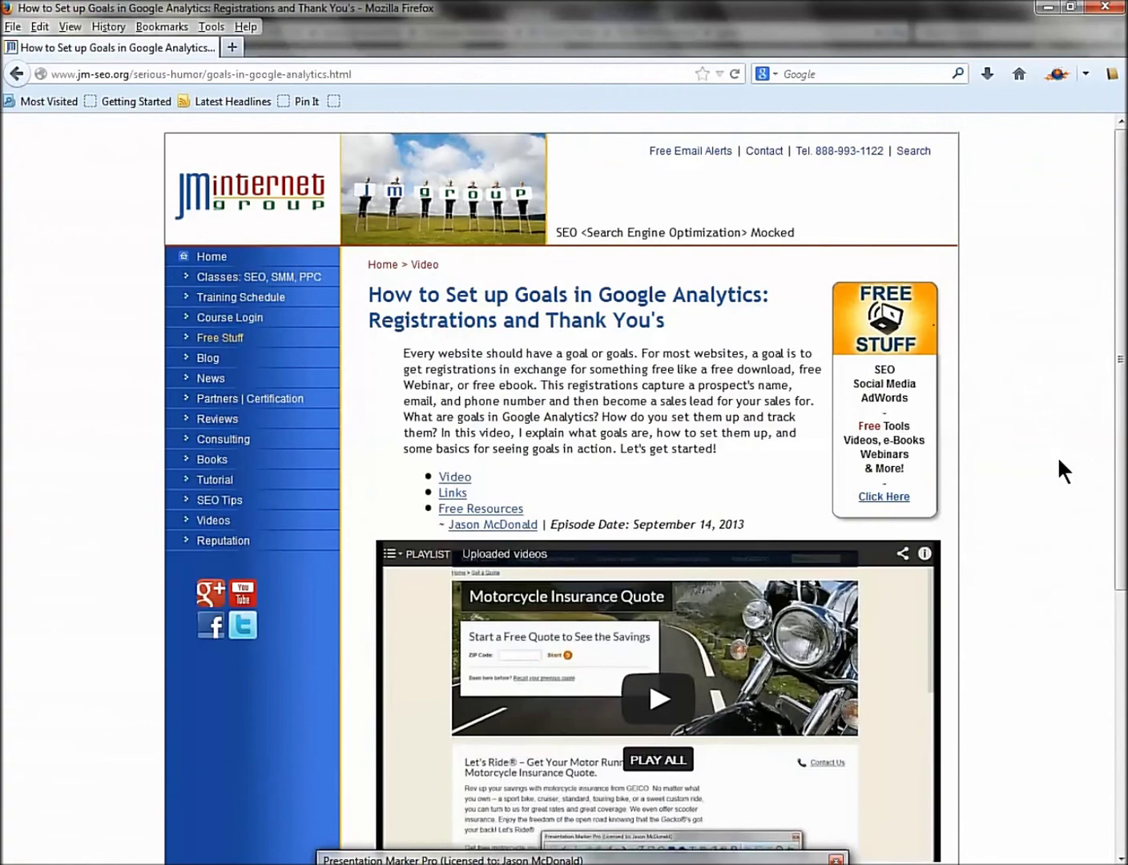
scroll(1053, 480, down, 5)
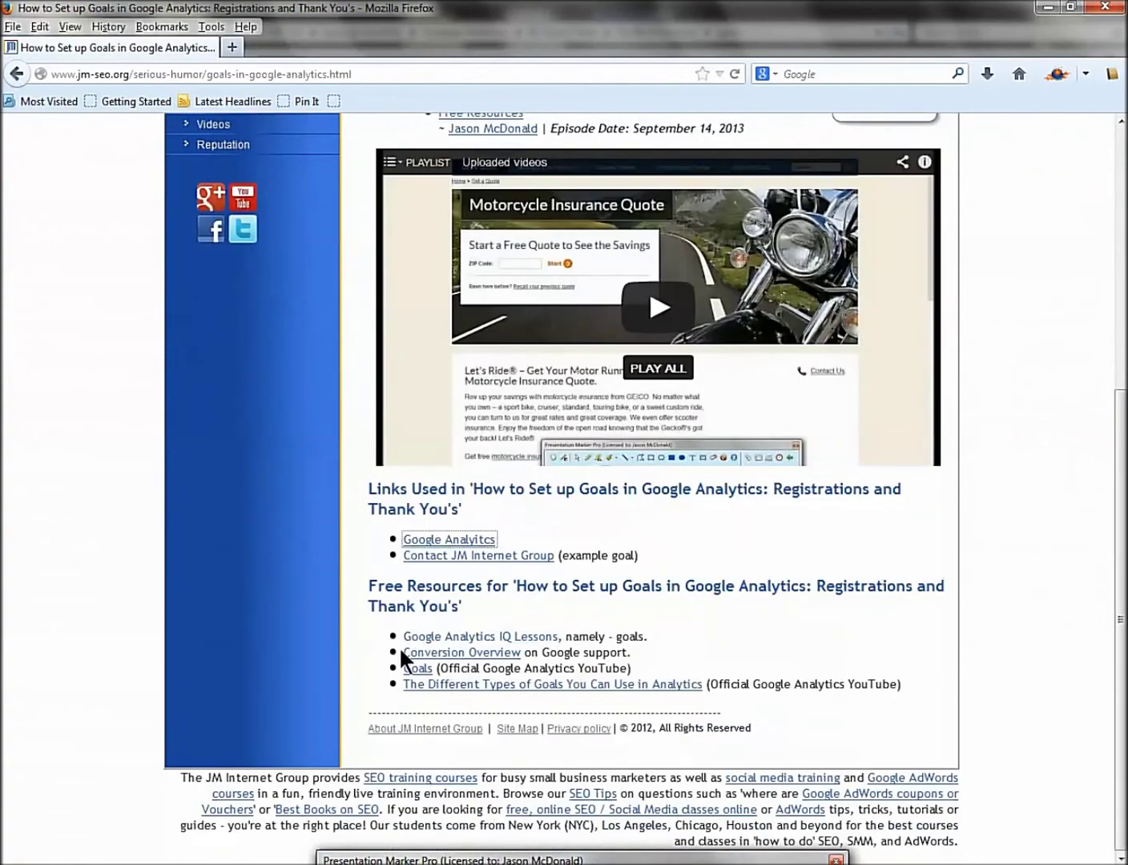
right_click(503, 645)
click(529, 663)
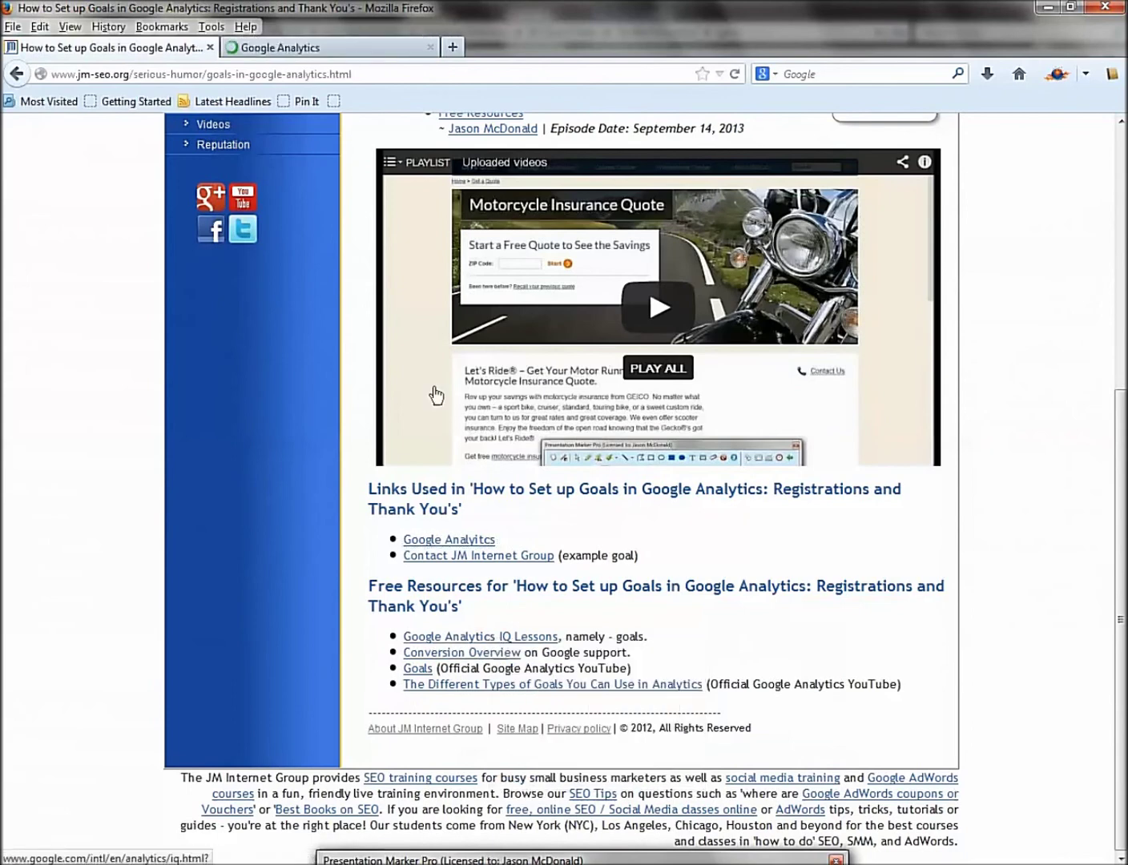
click(289, 48)
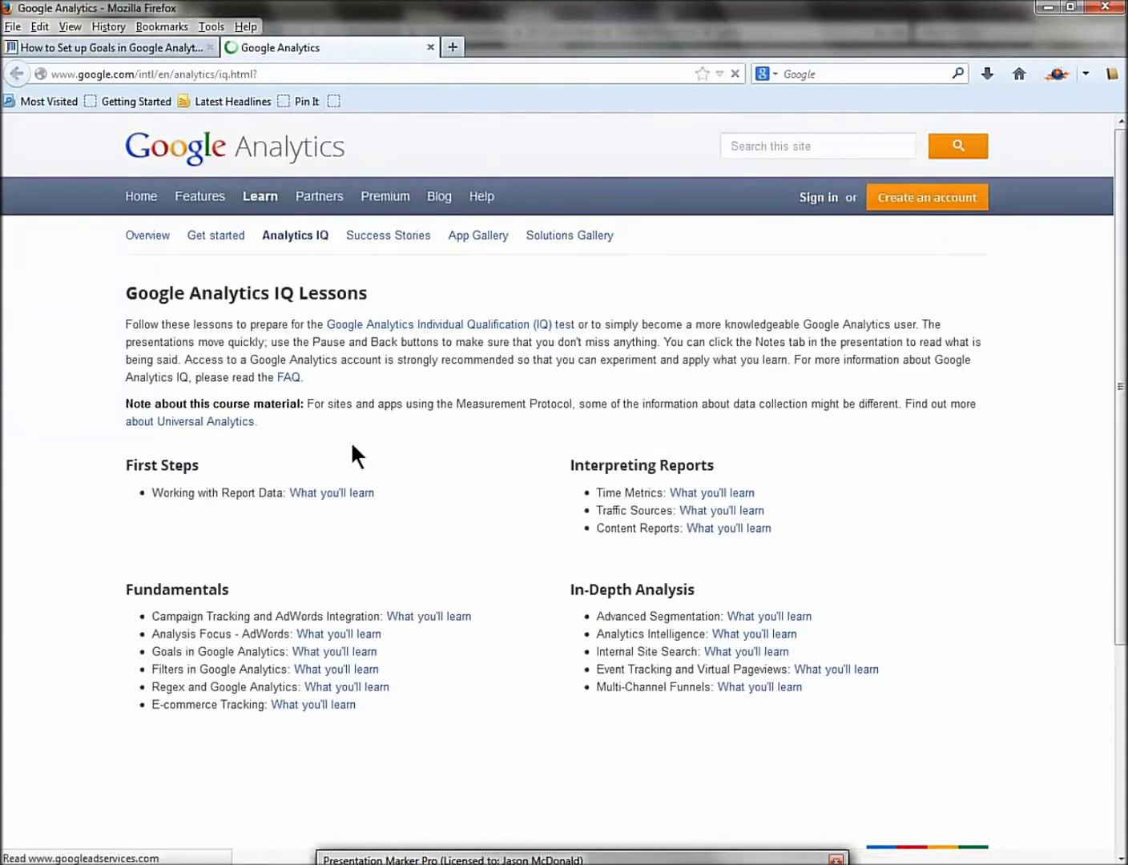
click(157, 46)
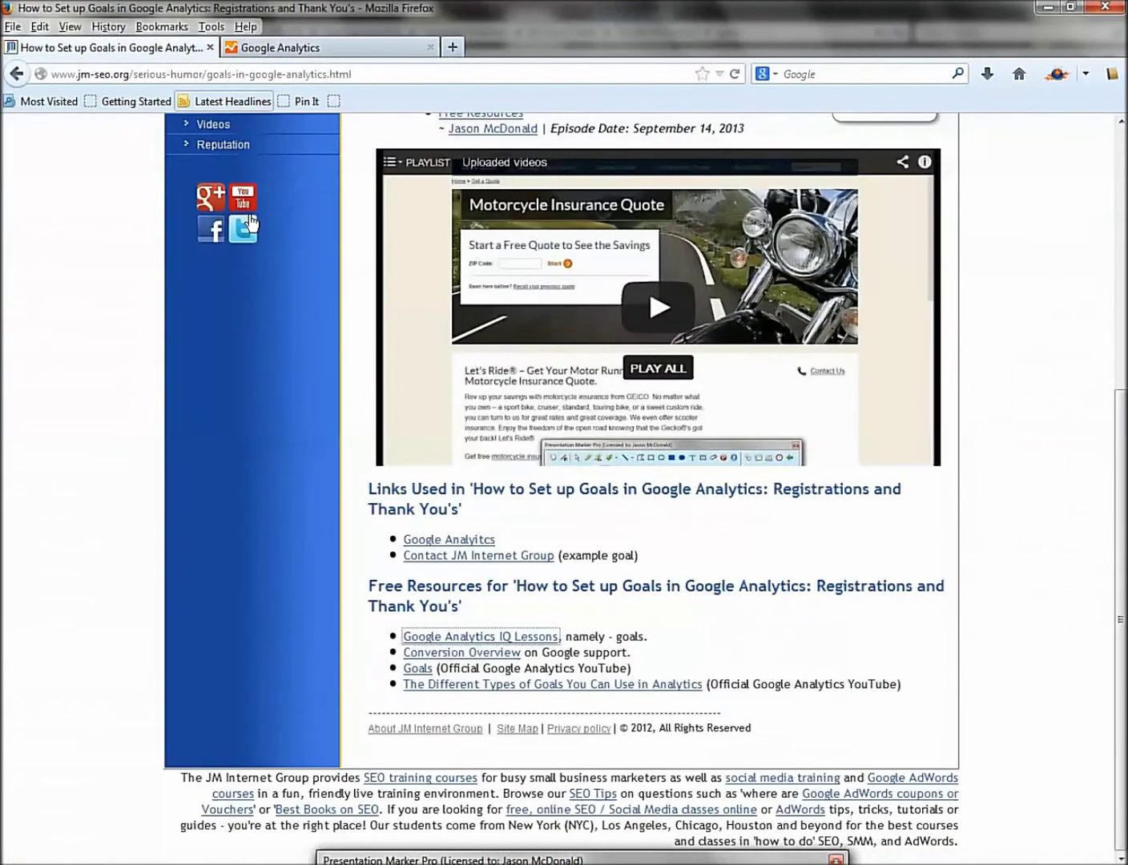
Open the Conversion Overview help page in a new tab, view it, then return to the goals article.
right_click(484, 654)
click(520, 662)
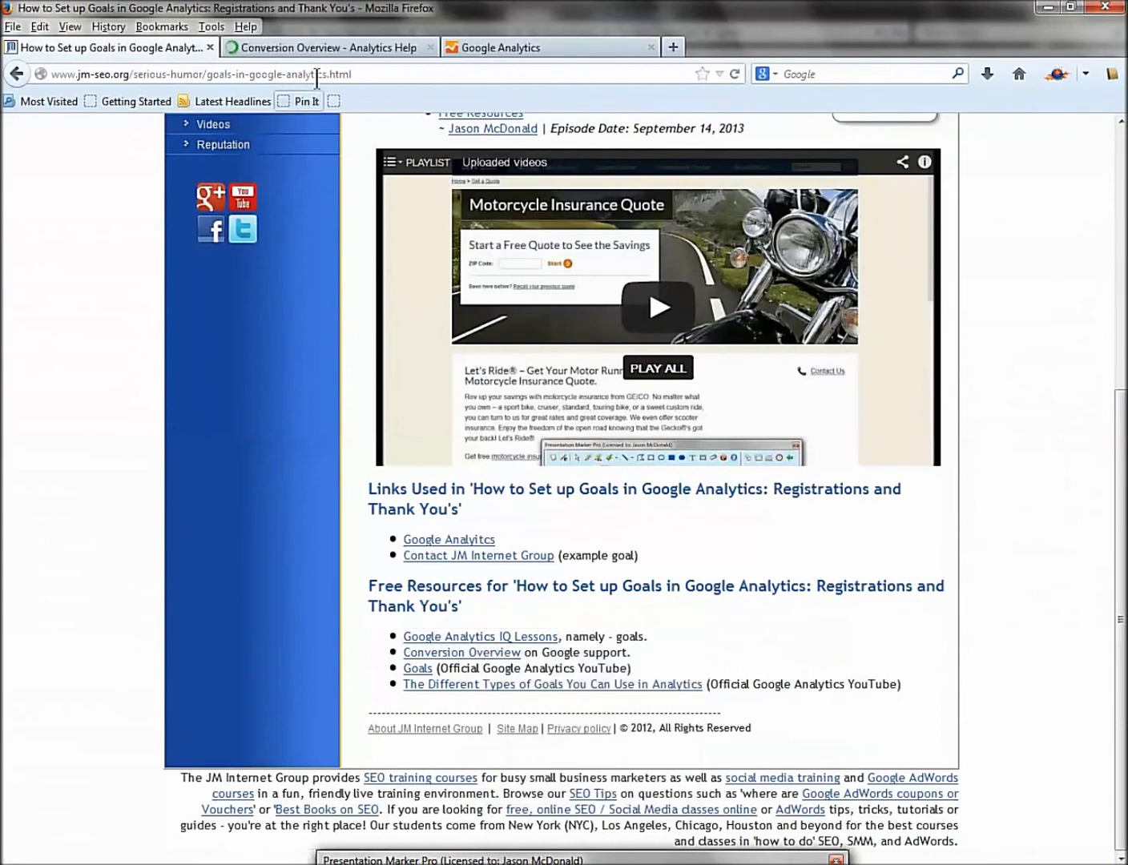
click(325, 46)
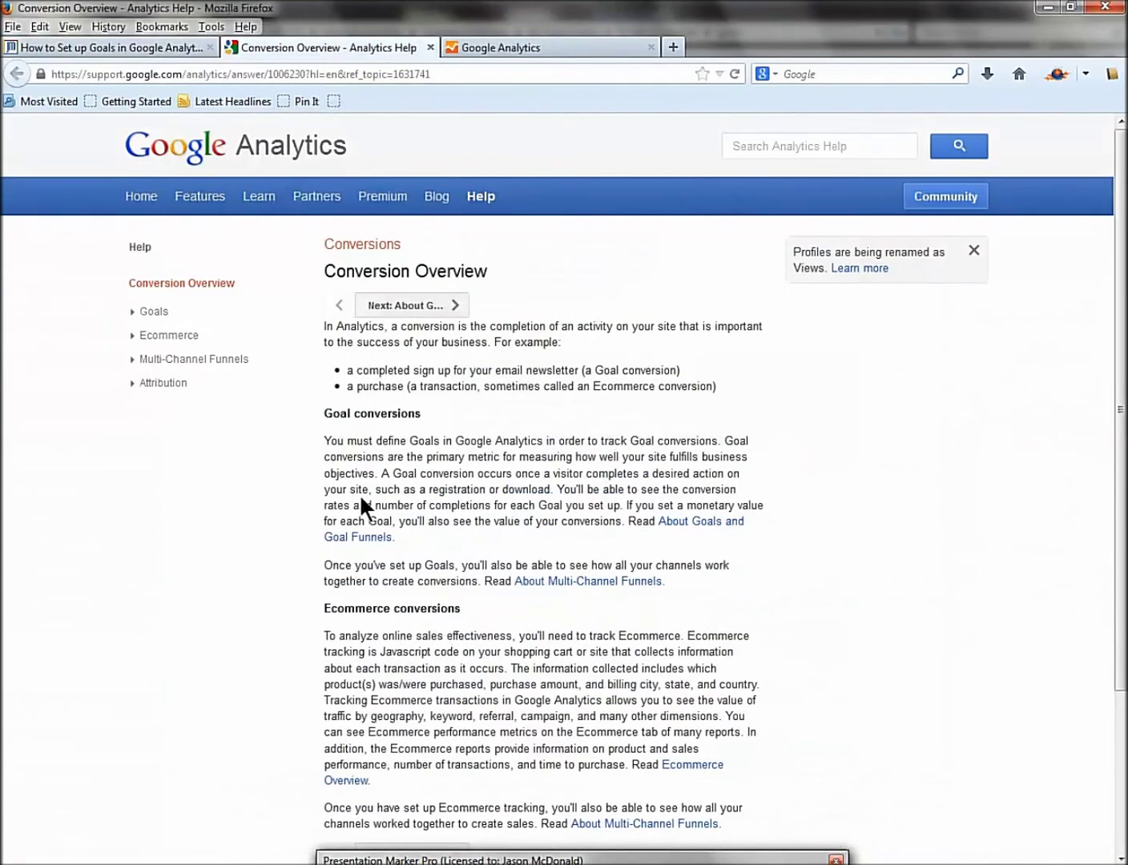
click(121, 42)
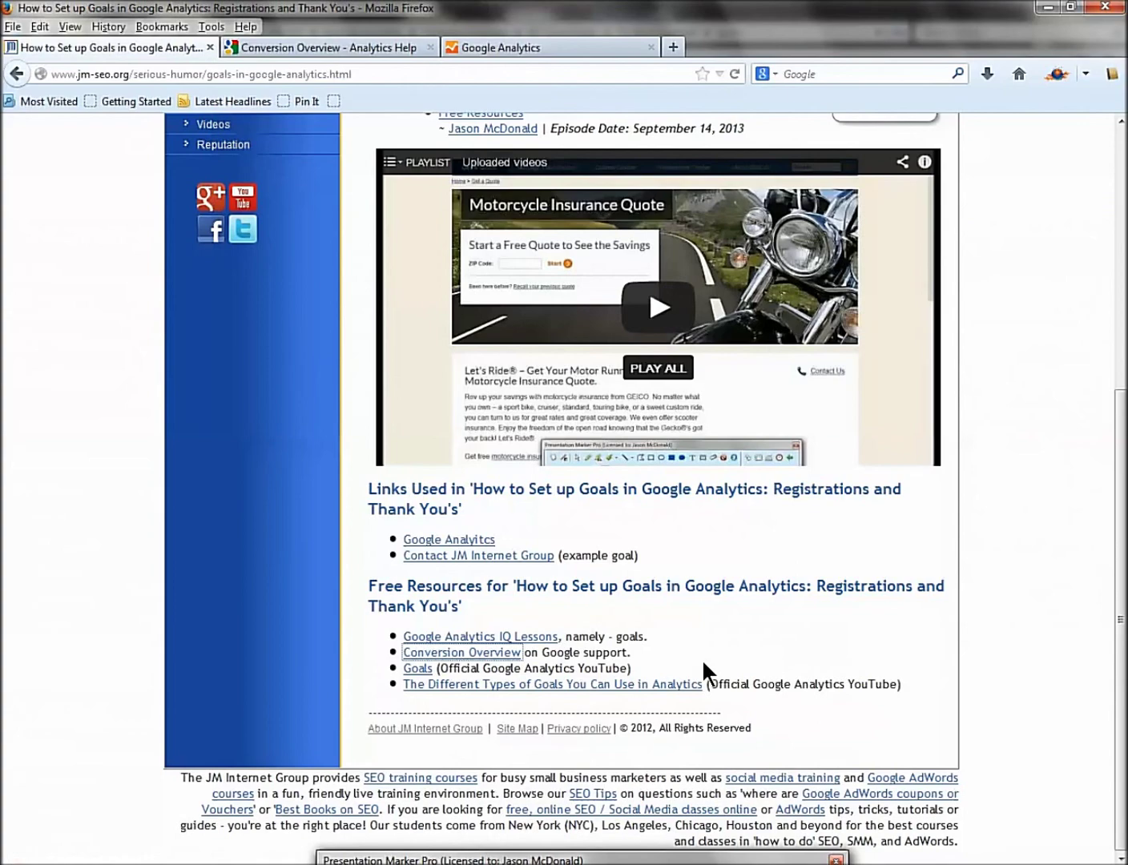
scroll(701, 659, up, 5)
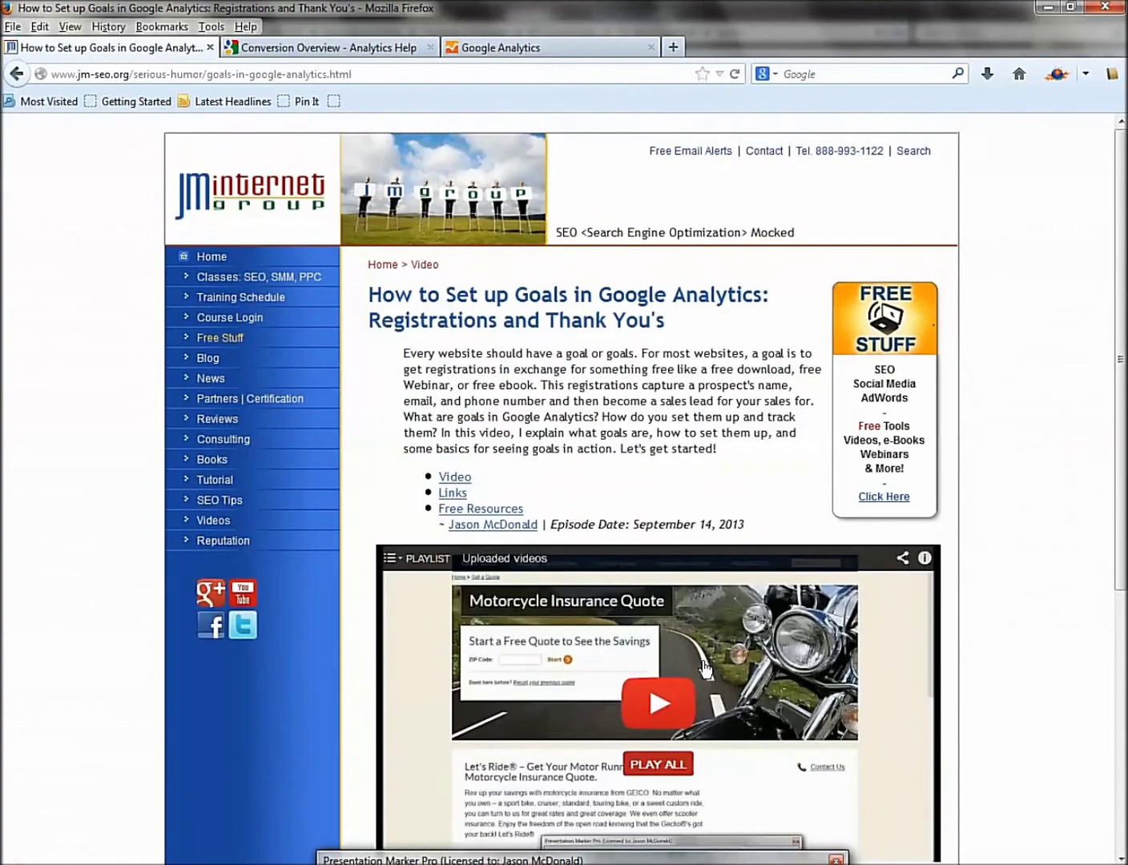